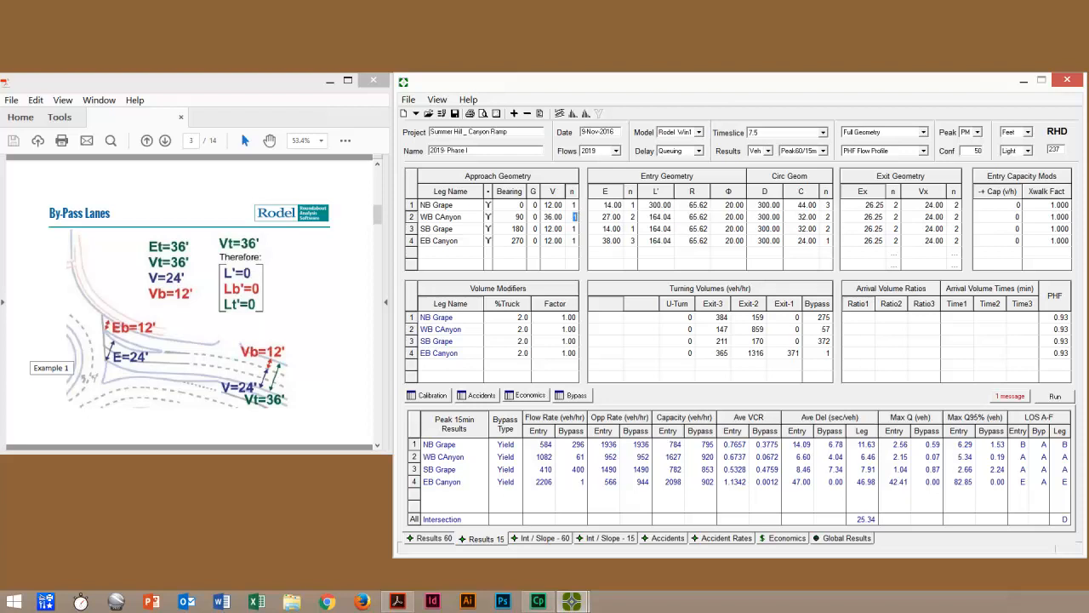
Step: Set the WB Canyon leg to 3 approach lanes, entry width E 36 ft and 3 entry lanes
{"action": "key", "text": "Tab"}
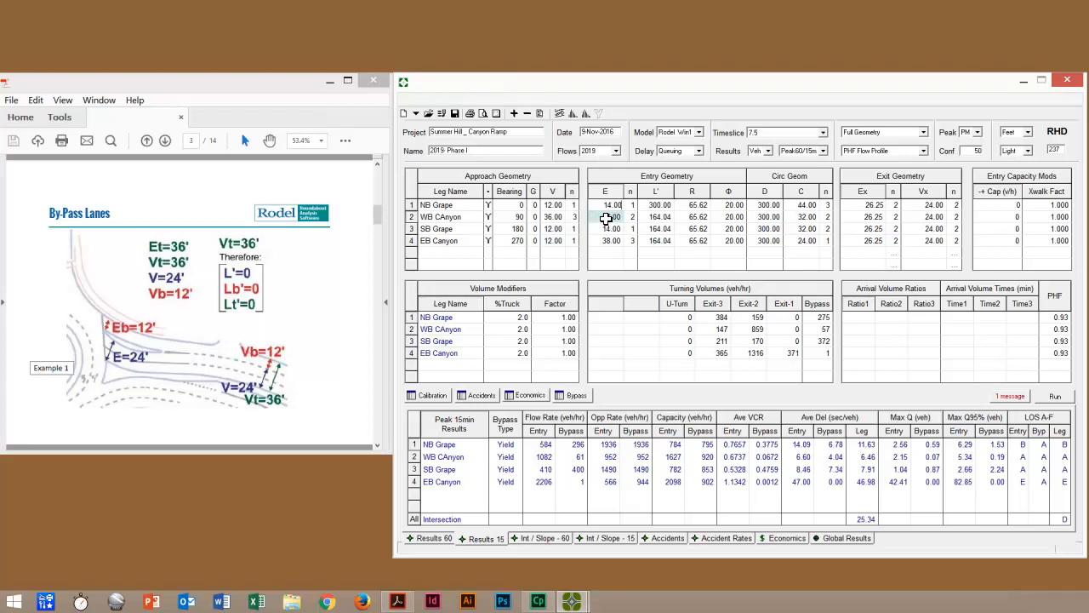
{"action": "left_click", "coordinate": [611, 220]}
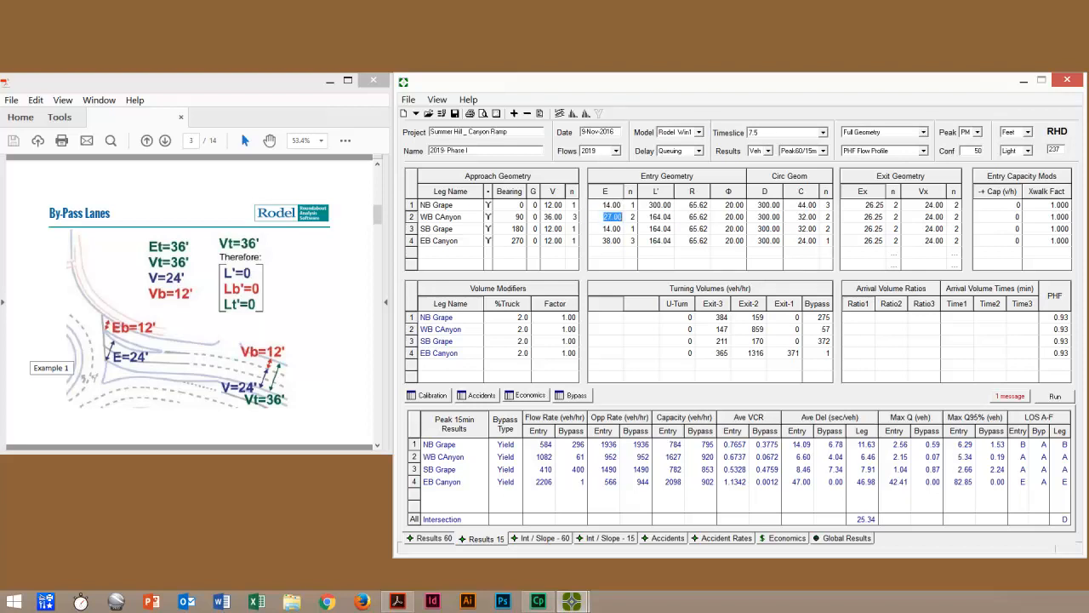
{"action": "type", "text": "36"}
{"action": "left_click", "coordinate": [634, 217]}
{"action": "type", "text": "3"}
{"action": "left_click", "coordinate": [653, 287]}
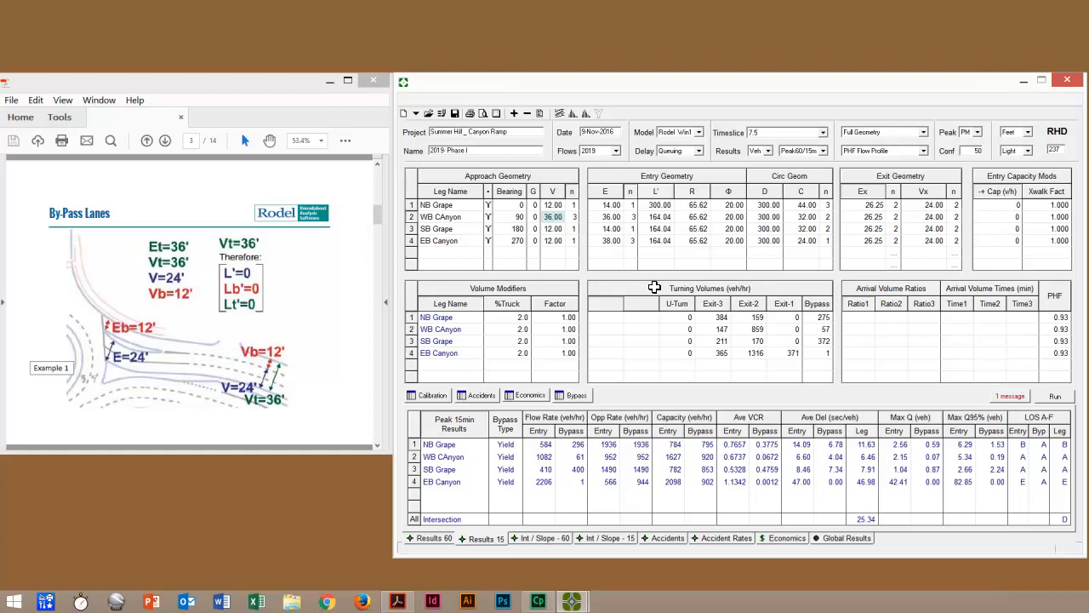
Step: Set the WB Canyon leg's approach width V to 24 ft with 2 lanes
{"action": "left_click", "coordinate": [552, 218]}
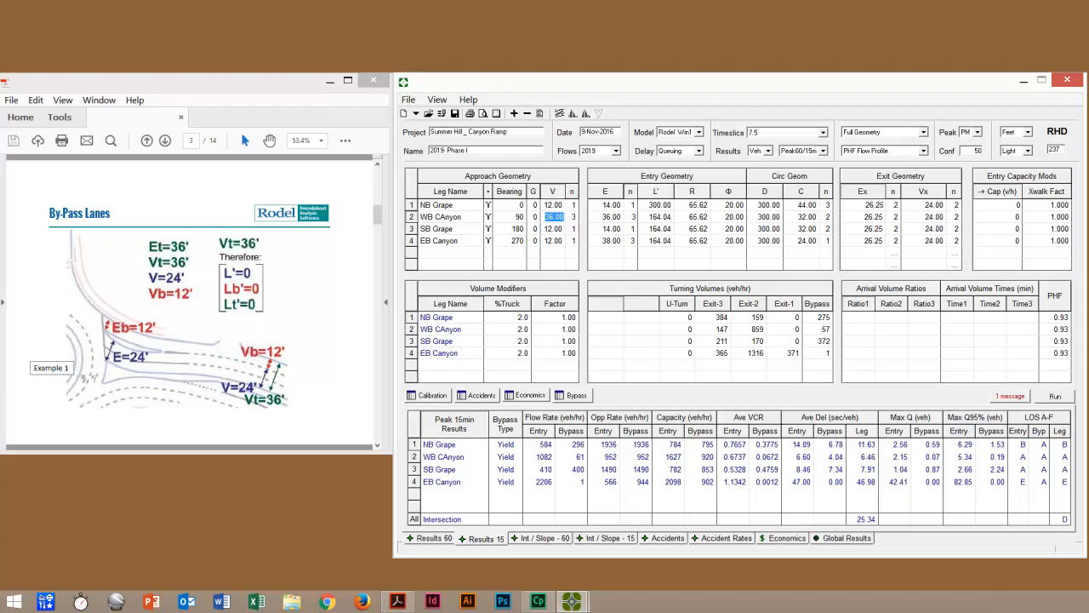
{"action": "type", "text": "24"}
{"action": "key", "text": "Tab"}
{"action": "type", "text": "2"}
{"action": "key", "text": "Tab"}
Step: Set the WB Canyon leg's entry width E to 24 ft with 2 entry lanes
{"action": "left_click", "coordinate": [610, 221]}
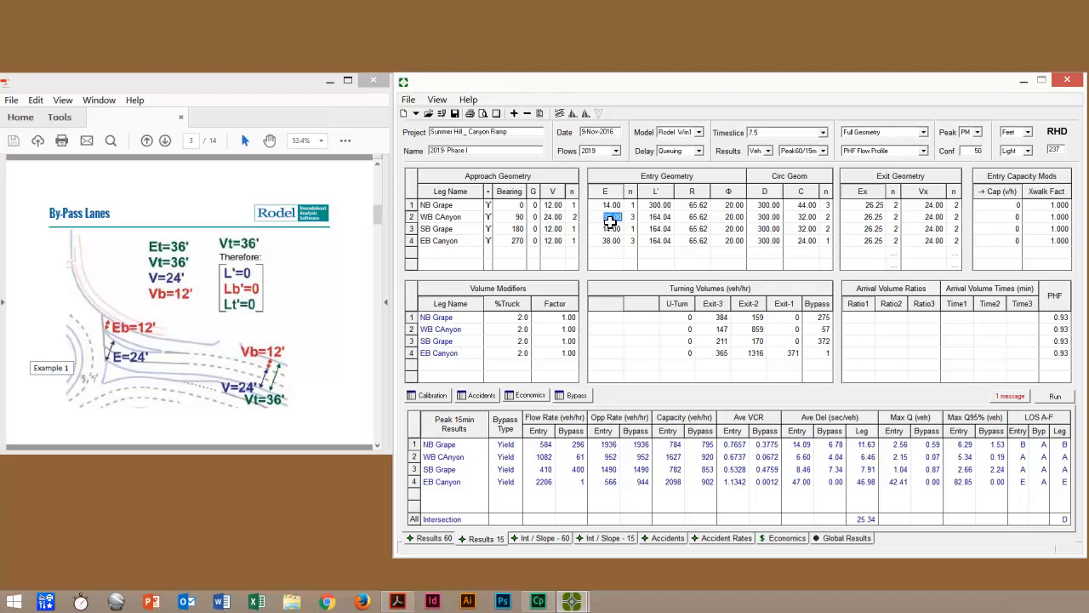
{"action": "type", "text": "24"}
{"action": "left_click", "coordinate": [631, 217]}
{"action": "type", "text": "2"}
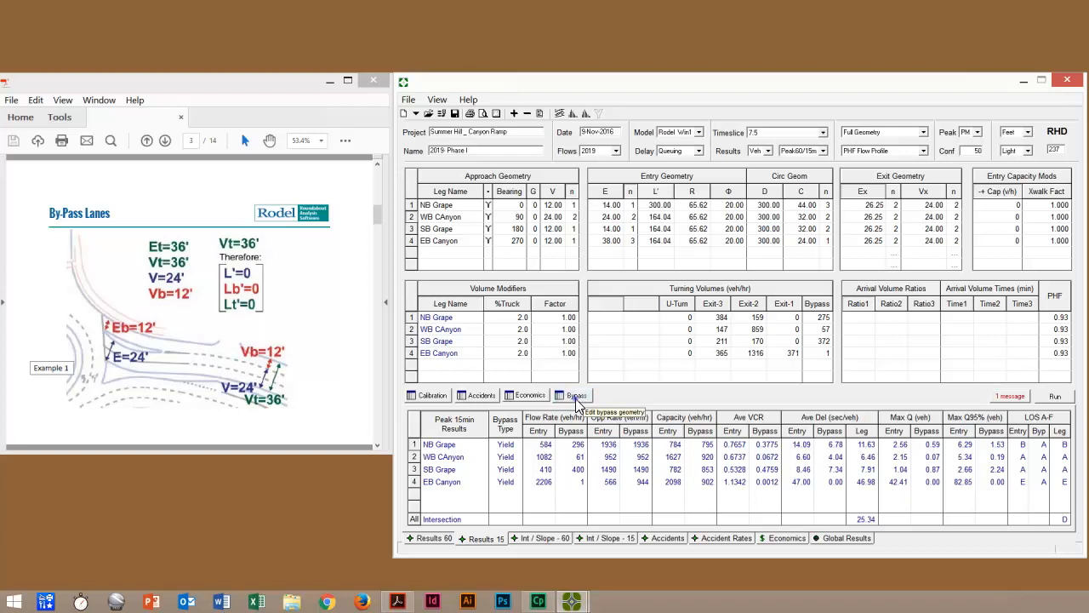
Step: In the bypass geometry, set WB Canyon's total approach width Vt to 36 ft with 3 total lanes
{"action": "left_click", "coordinate": [576, 396]}
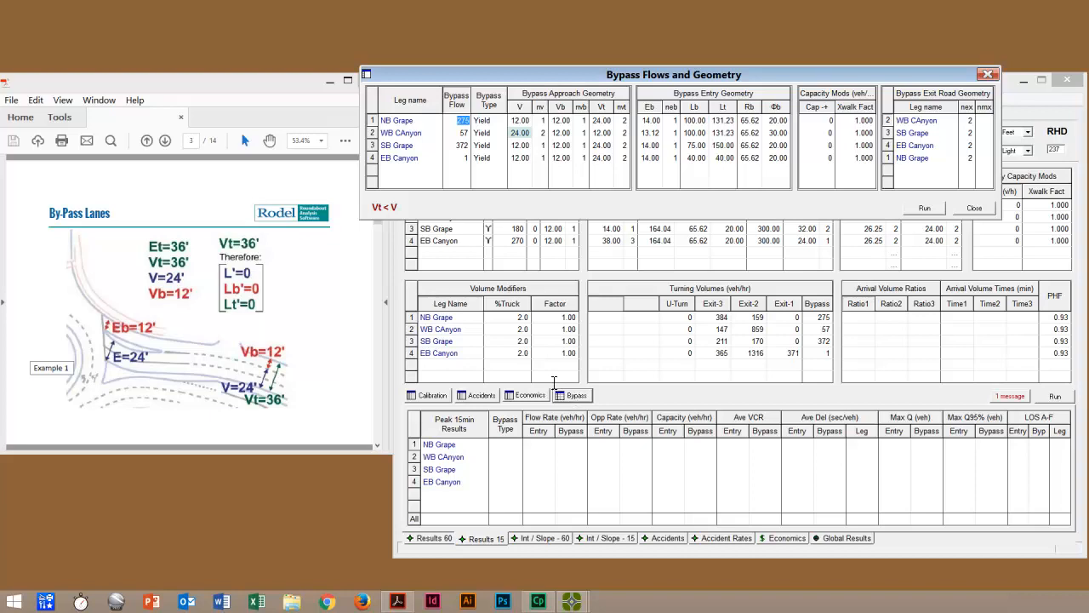
{"action": "left_click", "coordinate": [522, 134]}
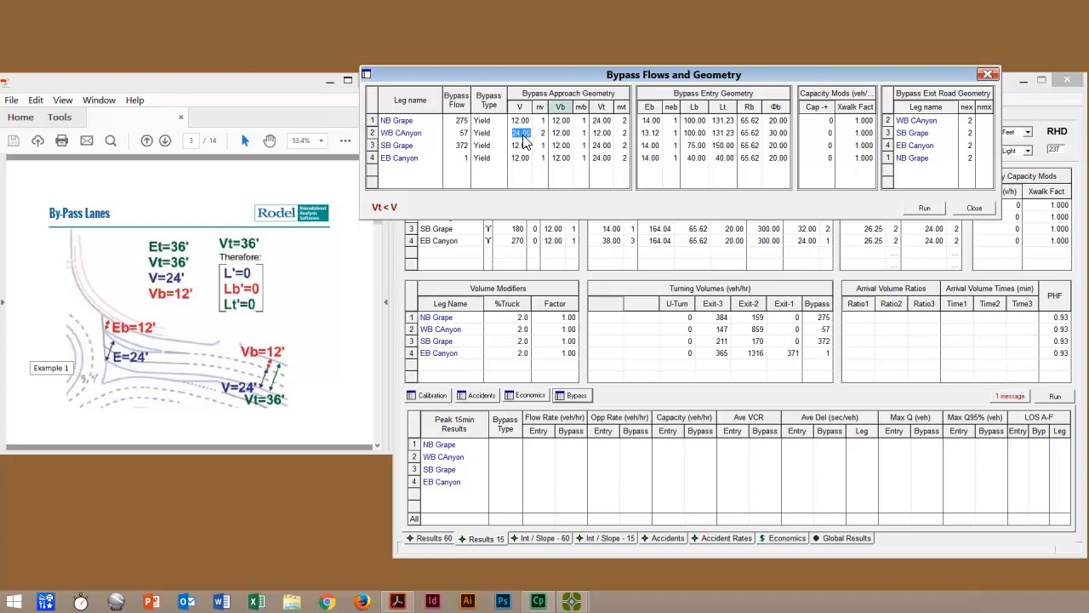
{"action": "left_click", "coordinate": [562, 114]}
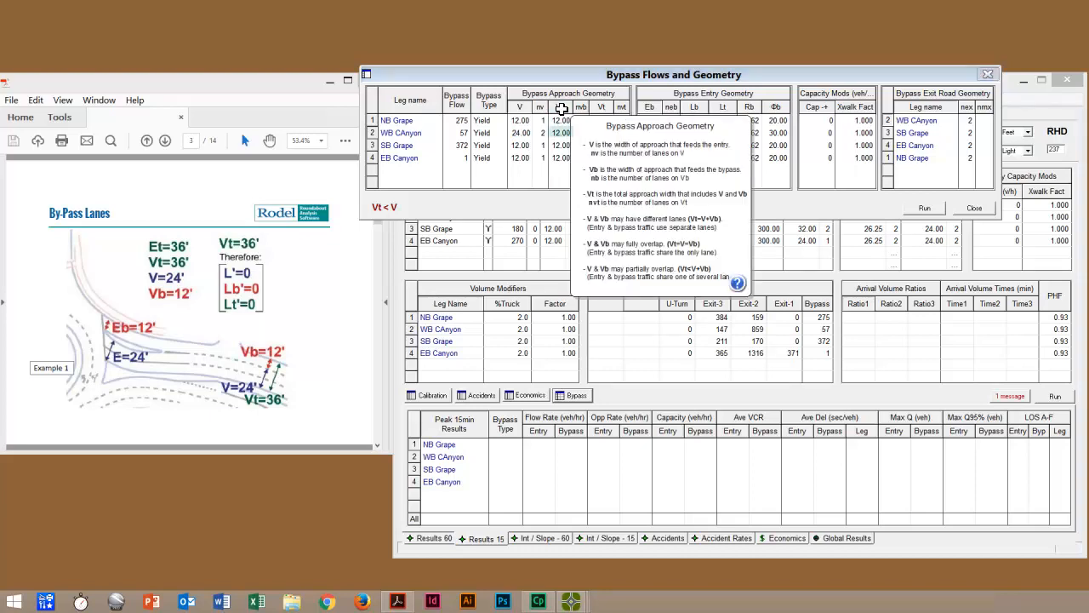
{"action": "left_click", "coordinate": [561, 133]}
{"action": "left_click", "coordinate": [583, 133]}
{"action": "left_click", "coordinate": [600, 133]}
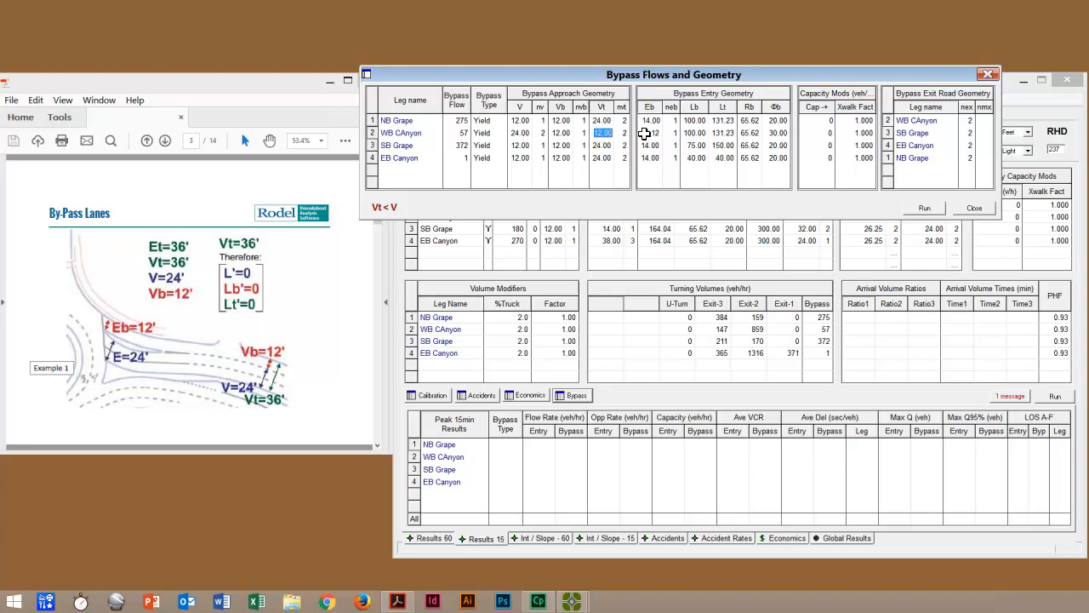
{"action": "type", "text": "36"}
{"action": "left_click", "coordinate": [626, 134]}
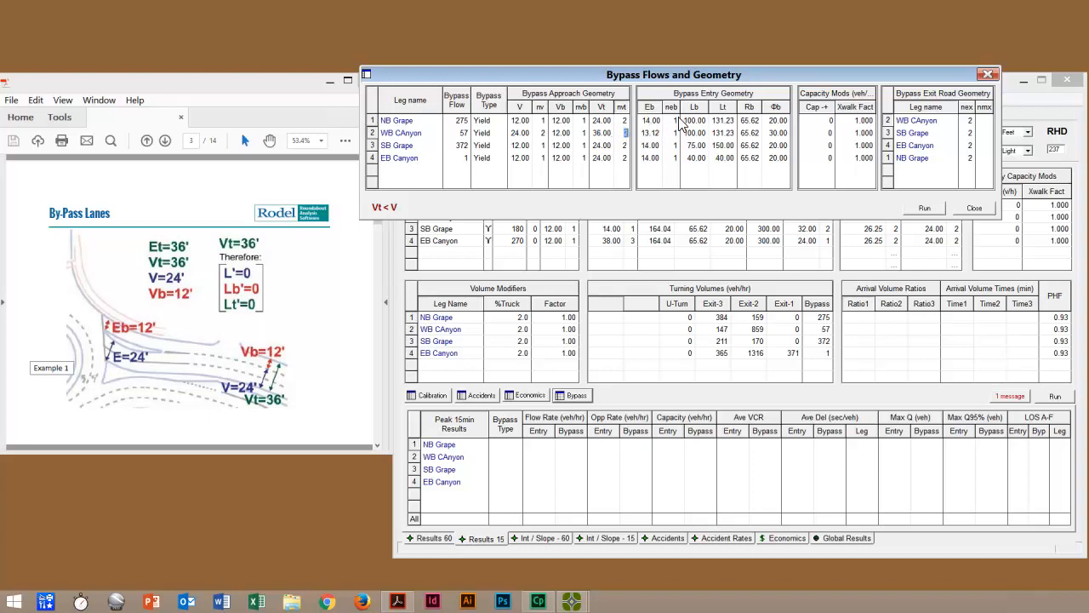
{"action": "type", "text": "3"}
Step: Set WB Canyon's bypass entry width Eb to 14 ft and run the analysis
{"action": "key", "text": "Tab"}
{"action": "type", "text": "14"}
{"action": "left_click", "coordinate": [917, 207]}
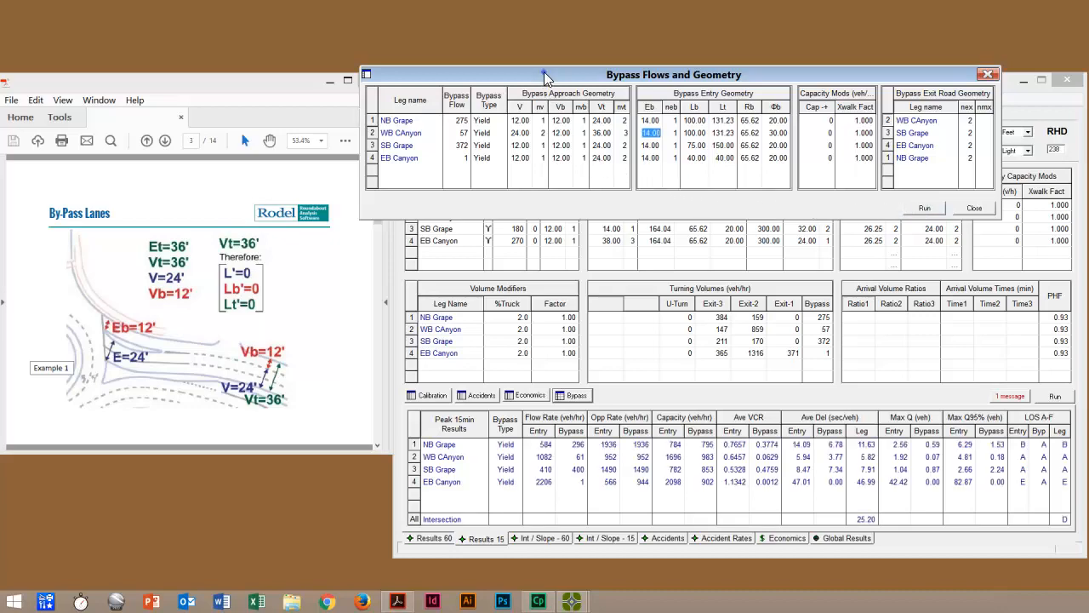
Step: Reposition the Bypass Flows and Geometry dialog to compare it with the main tables, and examine WB Canyon's Lb value
{"action": "left_click_drag", "start_coordinate": [544, 72], "coordinate": [586, 30]}
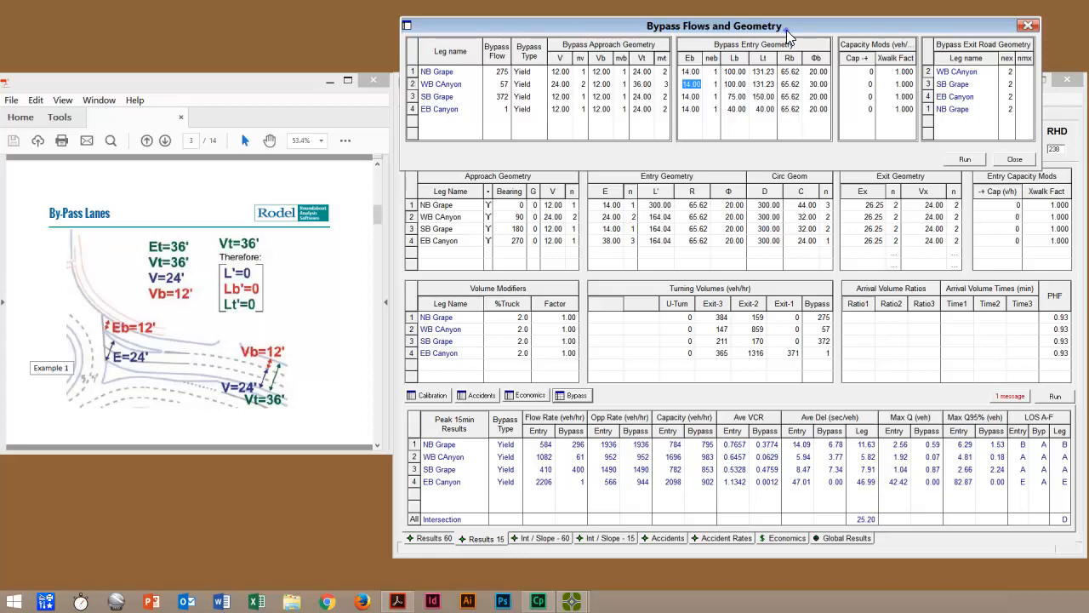
{"action": "left_click_drag", "start_coordinate": [786, 29], "coordinate": [780, 57]}
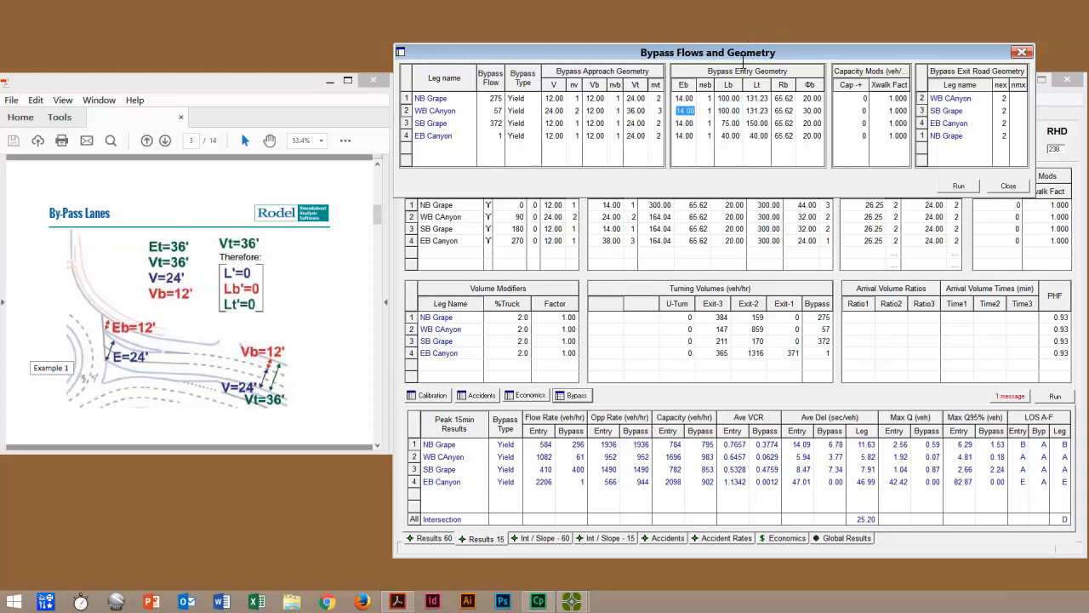
{"action": "left_click", "coordinate": [733, 111]}
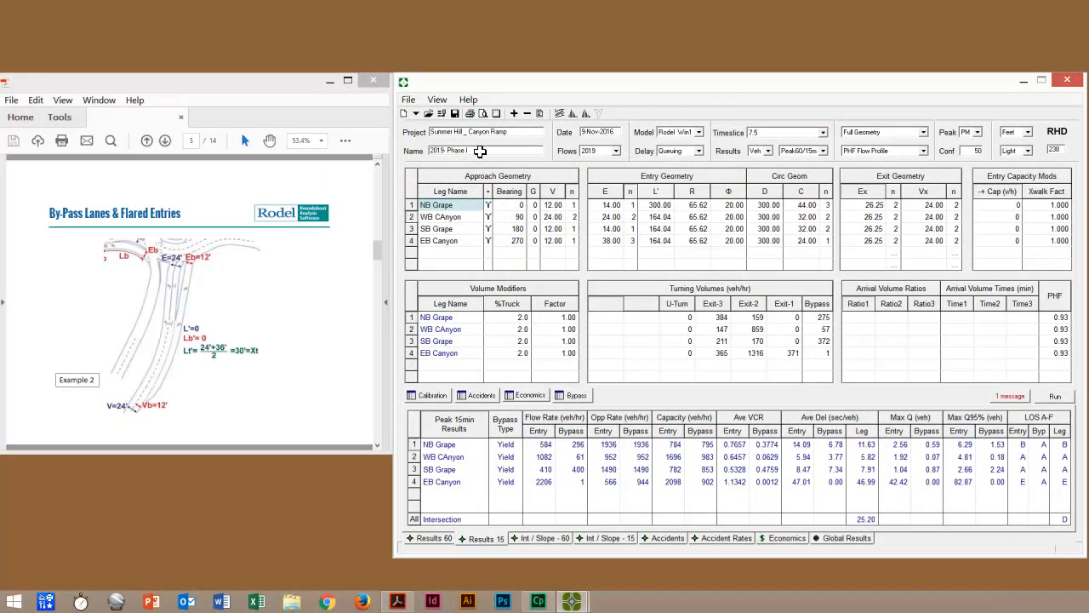
Step: Set the NB Grape leg's approach width V to 24 ft with 2 lanes
{"action": "left_click", "coordinate": [442, 206]}
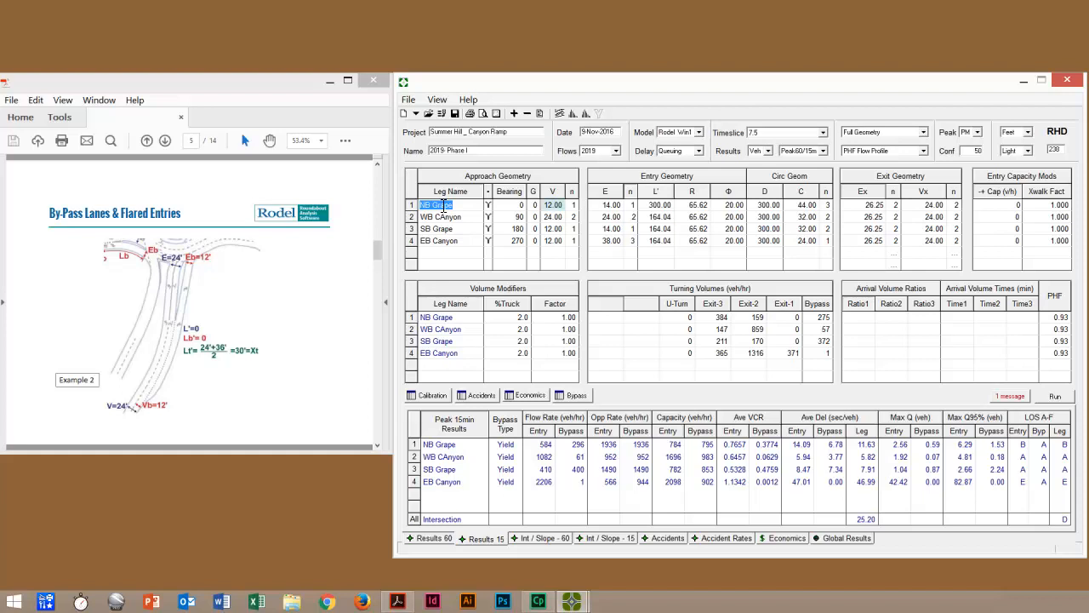
{"action": "left_click", "coordinate": [557, 206]}
{"action": "type", "text": "24"}
{"action": "key", "text": "Tab"}
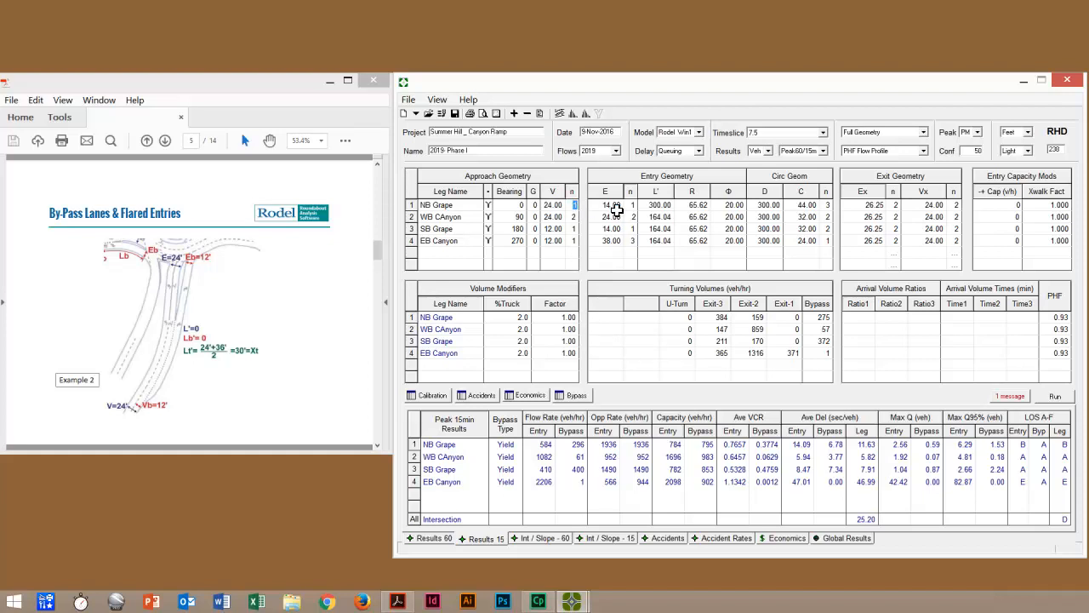
{"action": "type", "text": "2"}
{"action": "key", "text": "Tab"}
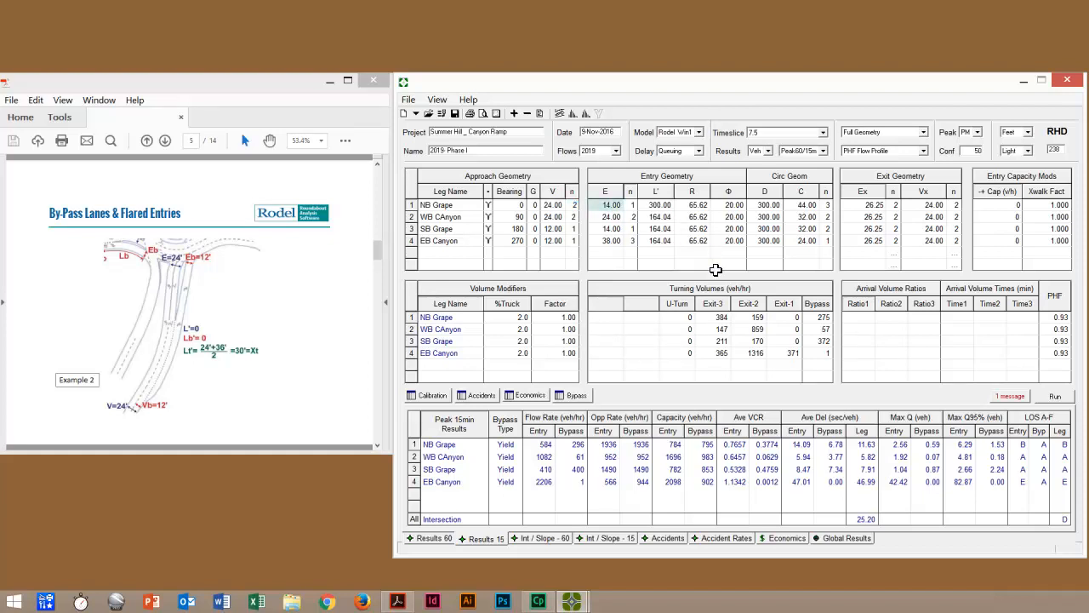
Step: Set the NB Grape leg's entry width E to 24 ft with 2 entry lanes
{"action": "double_click", "coordinate": [615, 205]}
{"action": "left_click", "coordinate": [615, 205]}
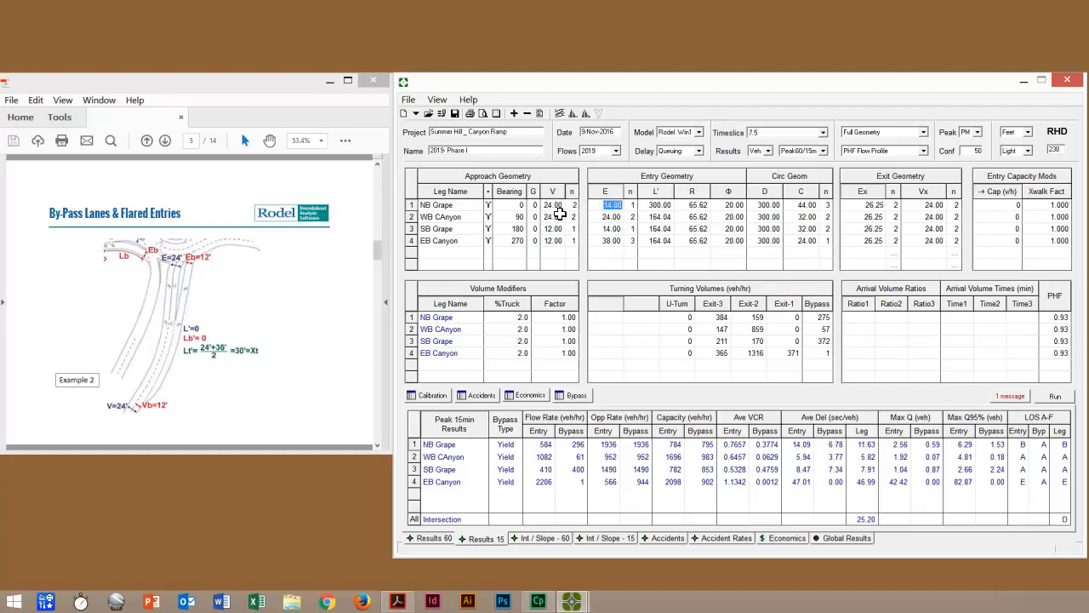
{"action": "type", "text": "24"}
{"action": "left_click", "coordinate": [634, 205]}
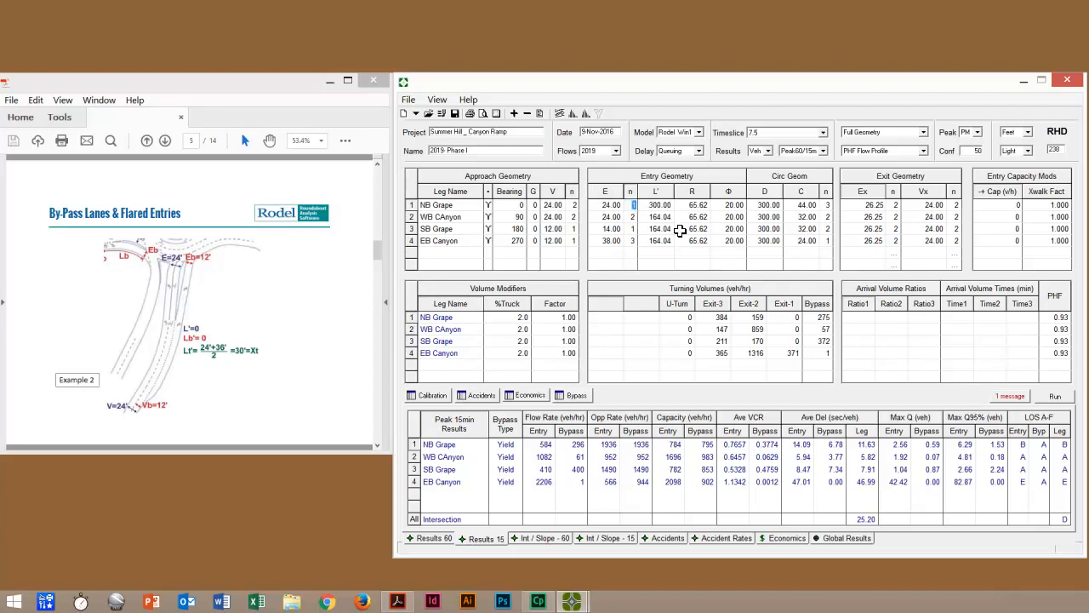
{"action": "left_click", "coordinate": [660, 218]}
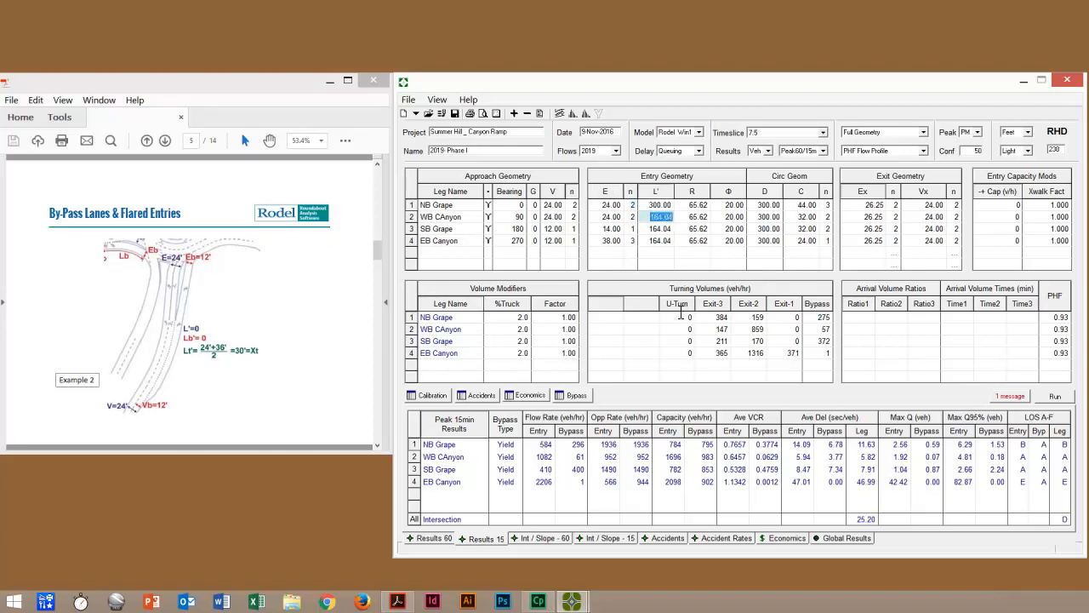
Step: Open the bypass geometry and review NB Grape's bypass type, entry width Eb and total approach width Vt
{"action": "left_click", "coordinate": [582, 397]}
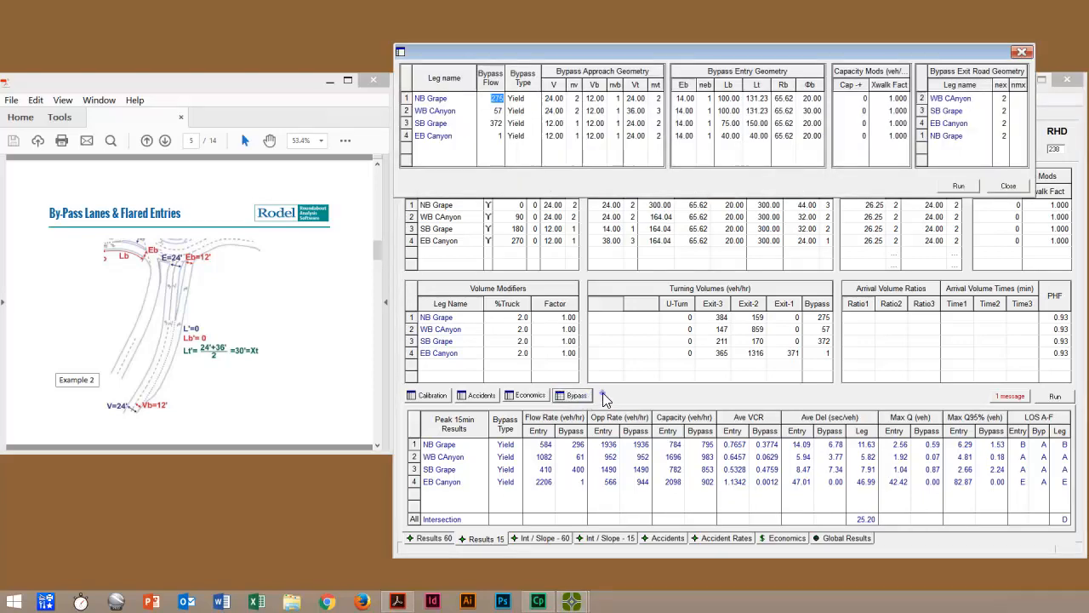
{"action": "left_click_drag", "start_coordinate": [608, 52], "coordinate": [590, 86]}
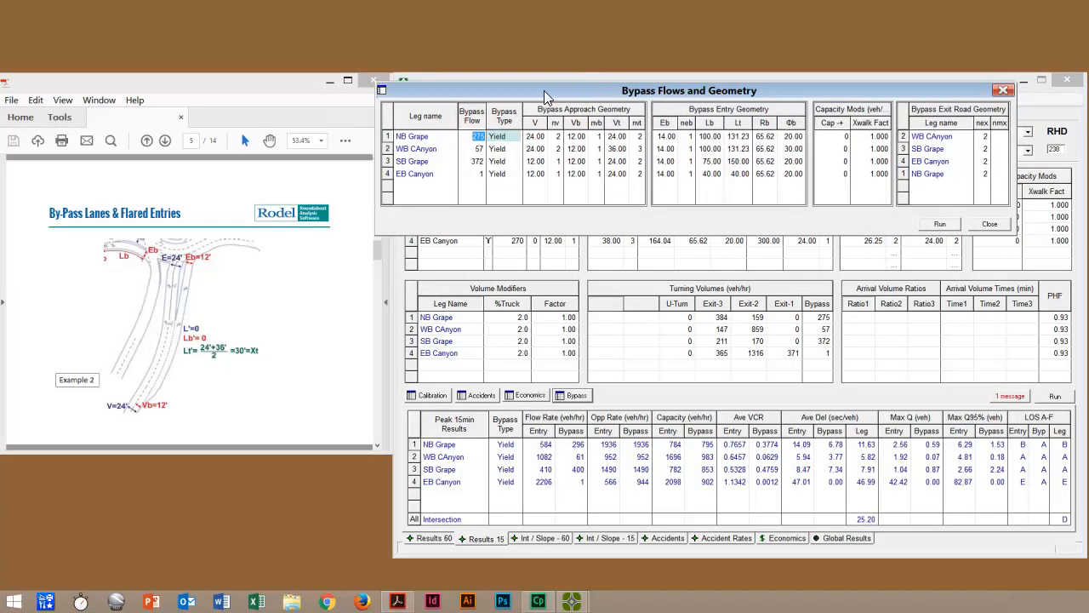
{"action": "left_click", "coordinate": [506, 138]}
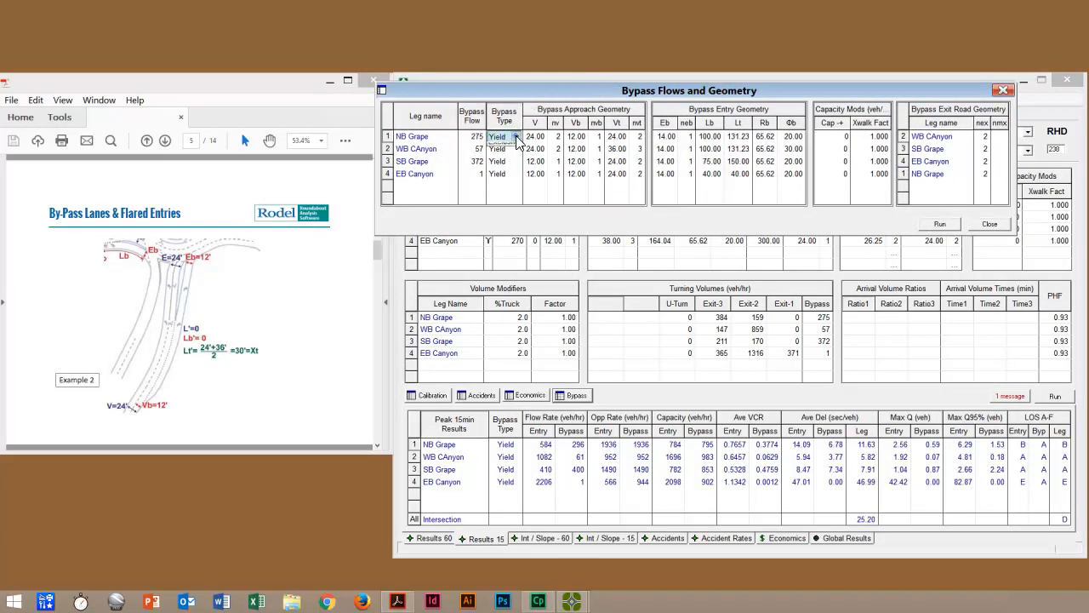
{"action": "left_click", "coordinate": [516, 136]}
{"action": "left_click", "coordinate": [503, 174]}
{"action": "left_click", "coordinate": [664, 138]}
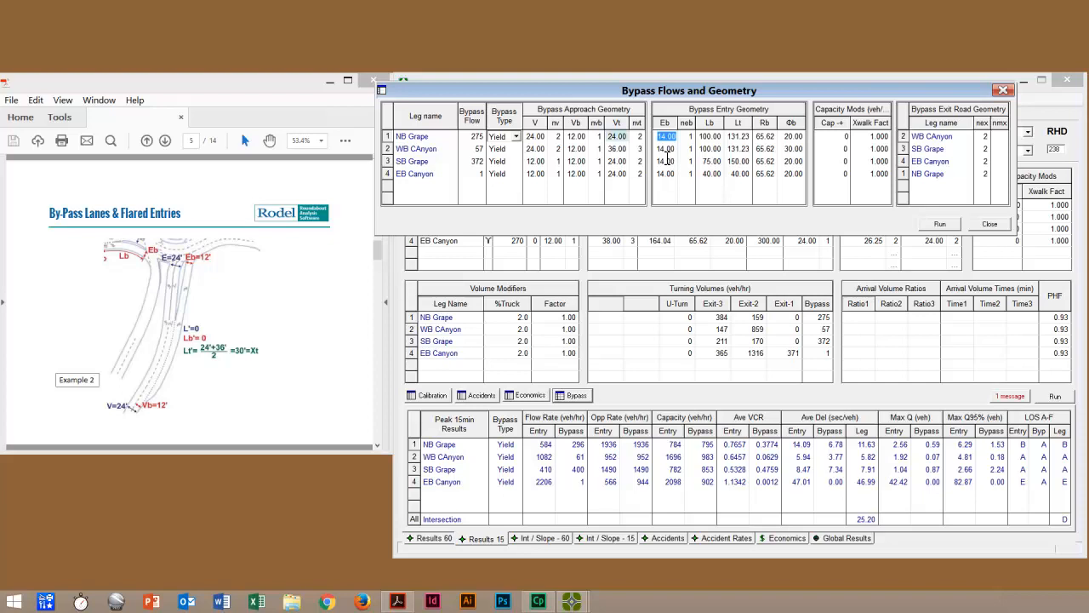
{"action": "left_click", "coordinate": [623, 138]}
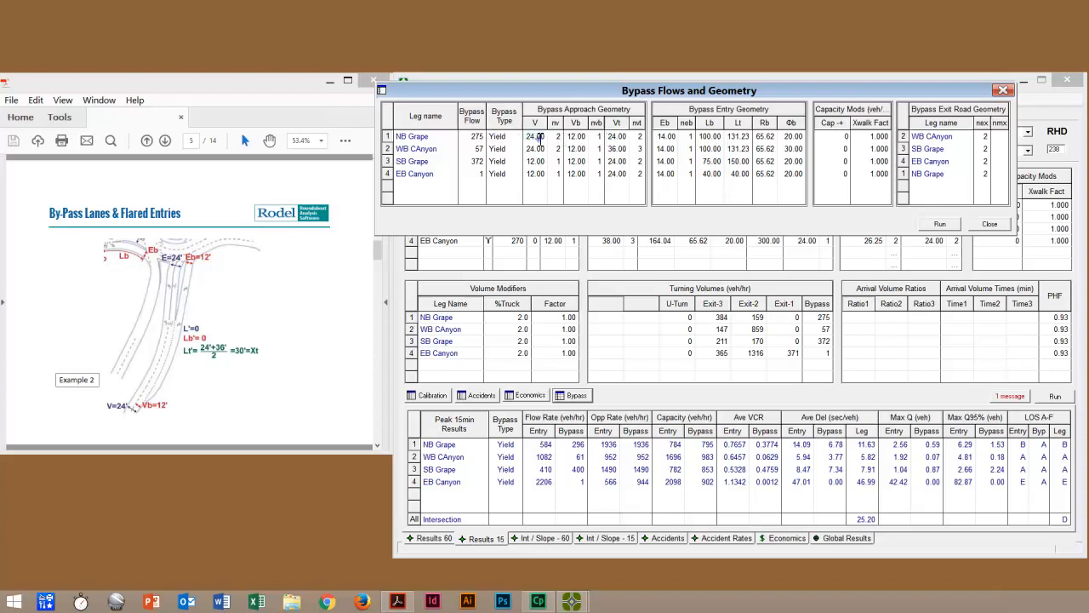
{"action": "left_click", "coordinate": [619, 138]}
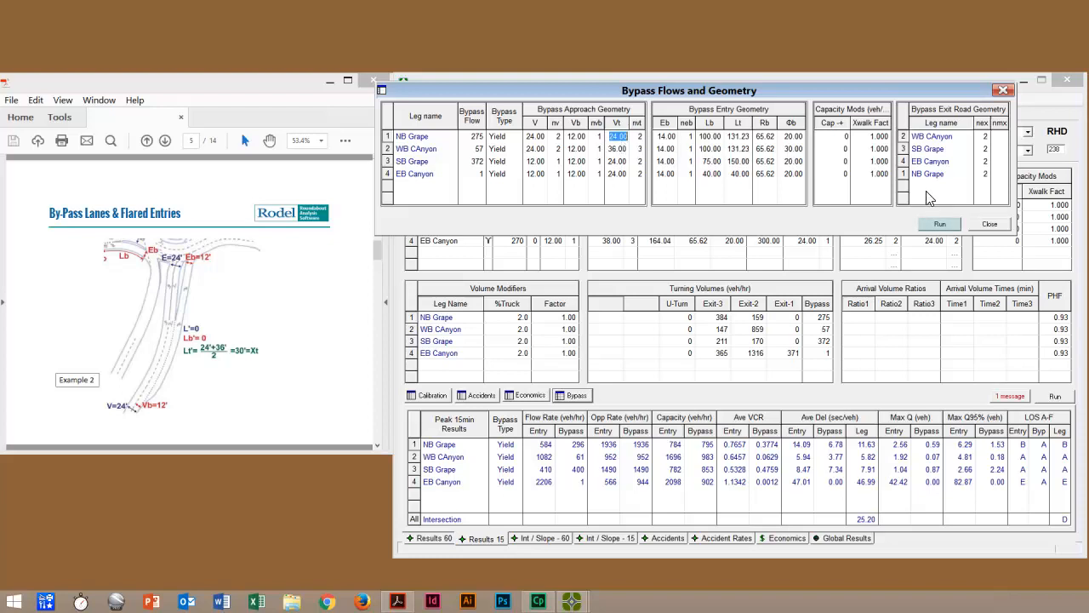
Step: Run the analysis from the bypass geometry, close the dialog and select NB Grape's bypass turning volume
{"action": "left_click", "coordinate": [939, 224]}
{"action": "left_click", "coordinate": [990, 225]}
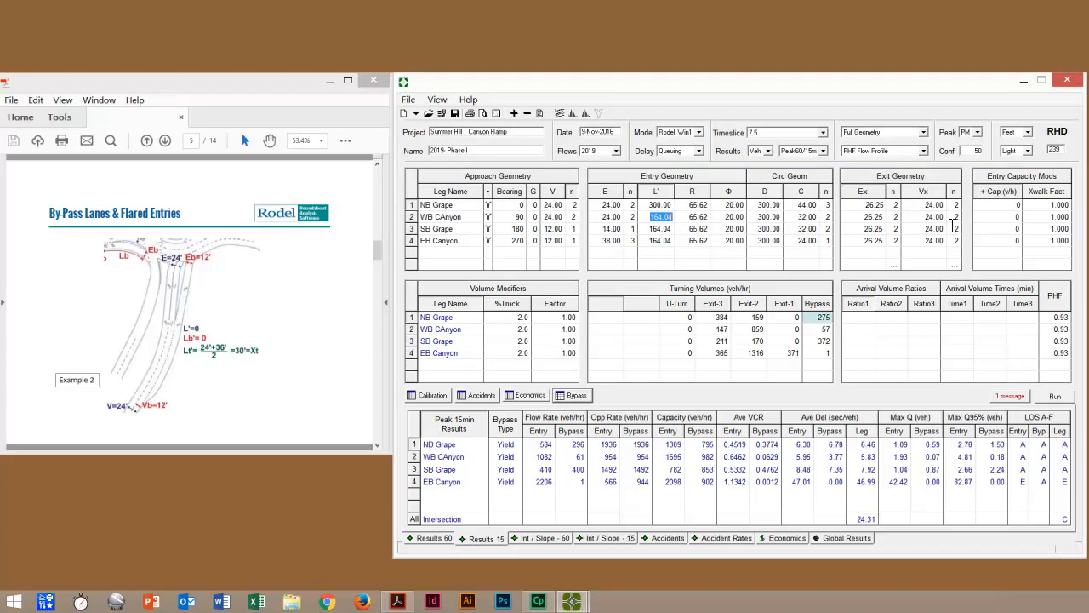
{"action": "left_click", "coordinate": [824, 317]}
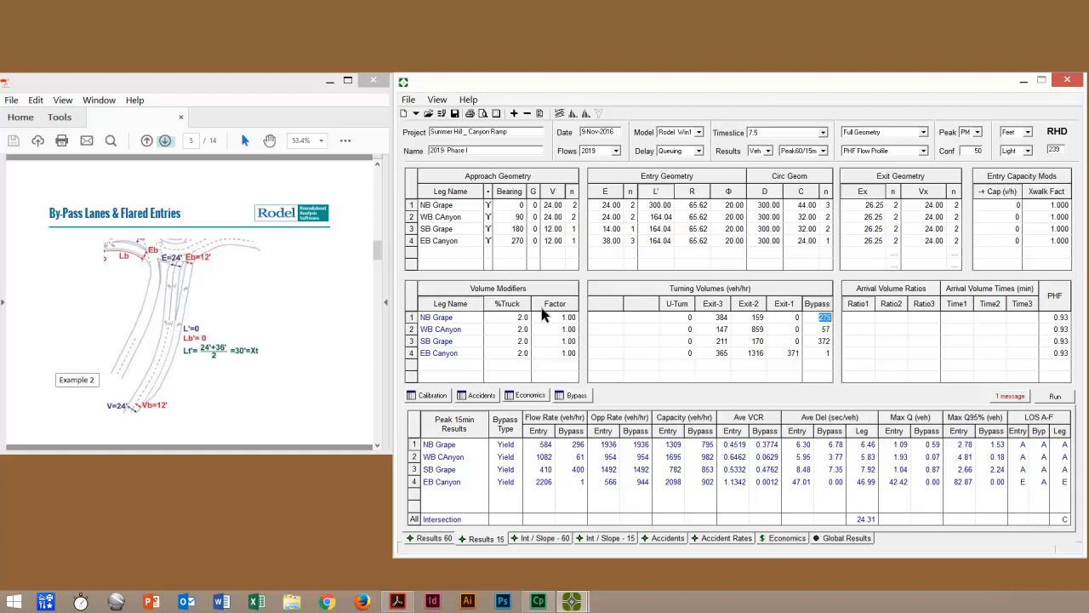
Step: Advance the reference slides to page 6 and switch to the NB Ramp _ Canyon Ramp project window
{"action": "left_click", "coordinate": [165, 140]}
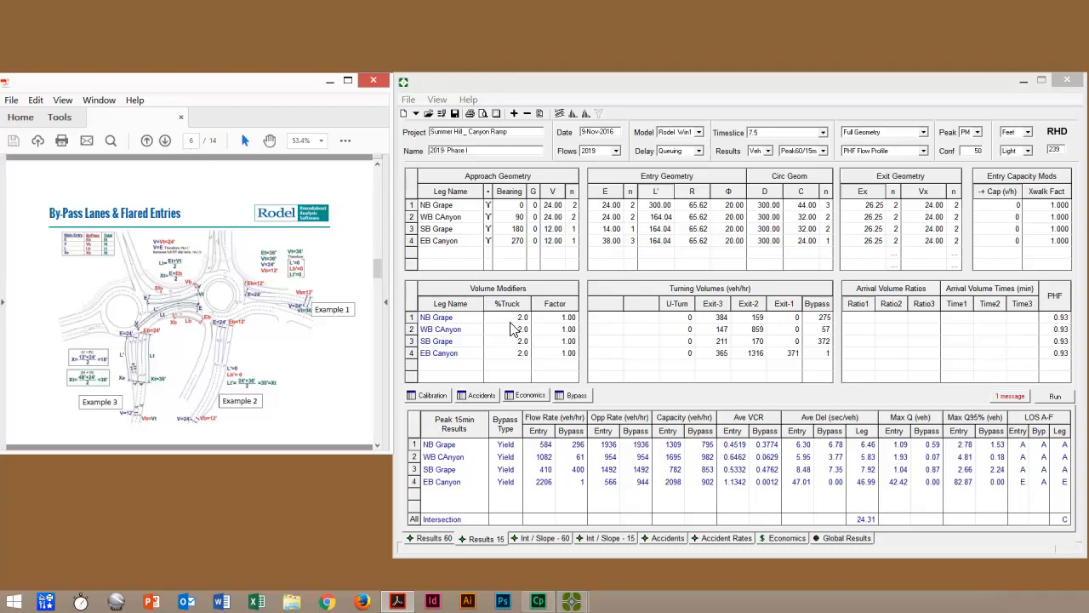
{"action": "left_click", "coordinate": [568, 605]}
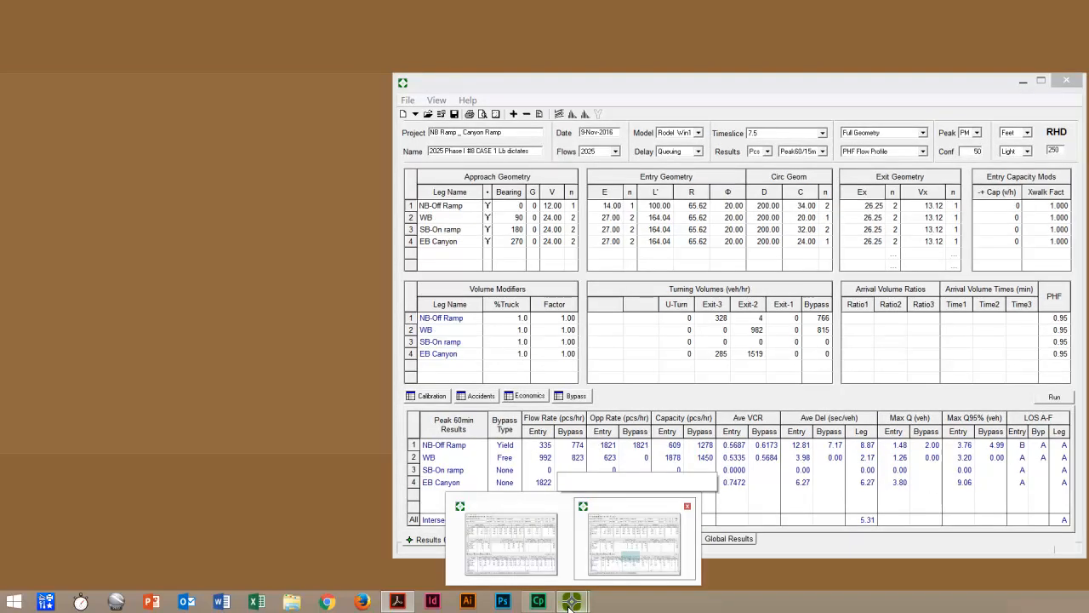
{"action": "left_click", "coordinate": [631, 556]}
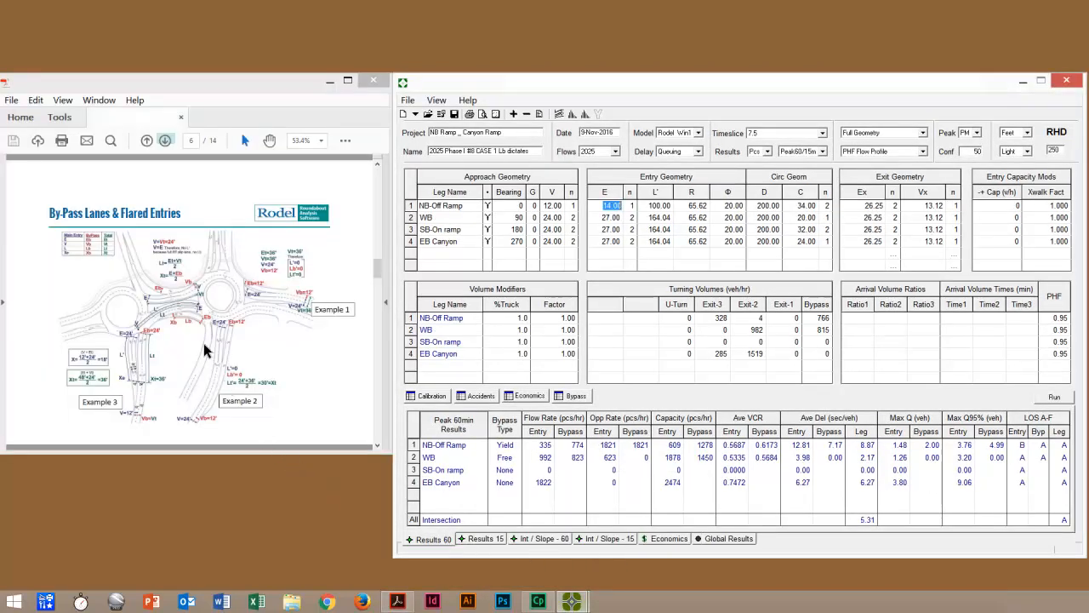
Step: Show the Example 3 slide on page 7 and select the NB-Off Ramp leg in the approach geometry
{"action": "left_click", "coordinate": [166, 140]}
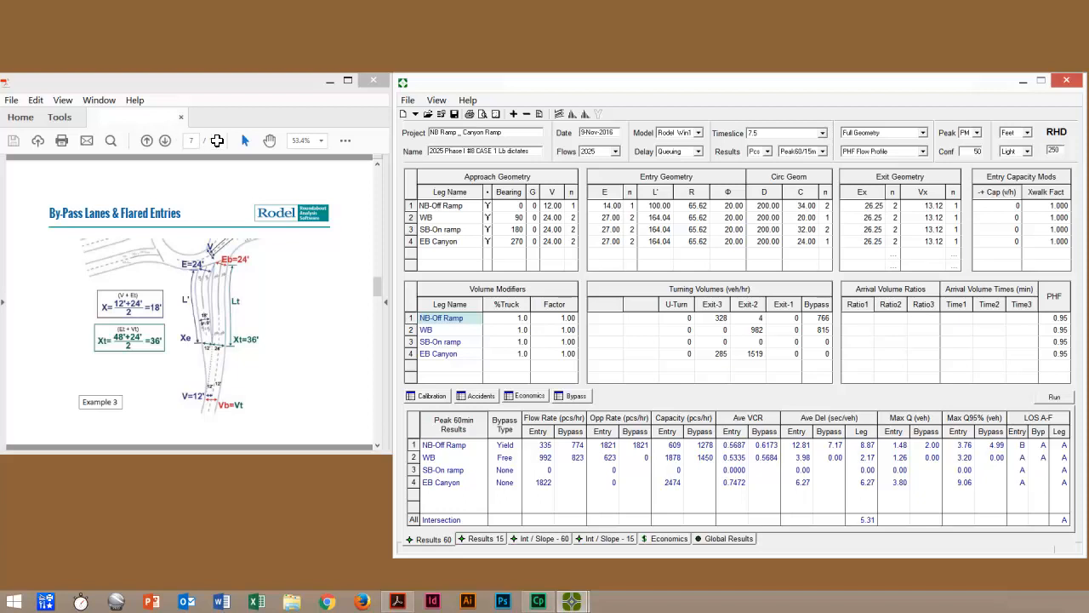
{"action": "left_click", "coordinate": [468, 324]}
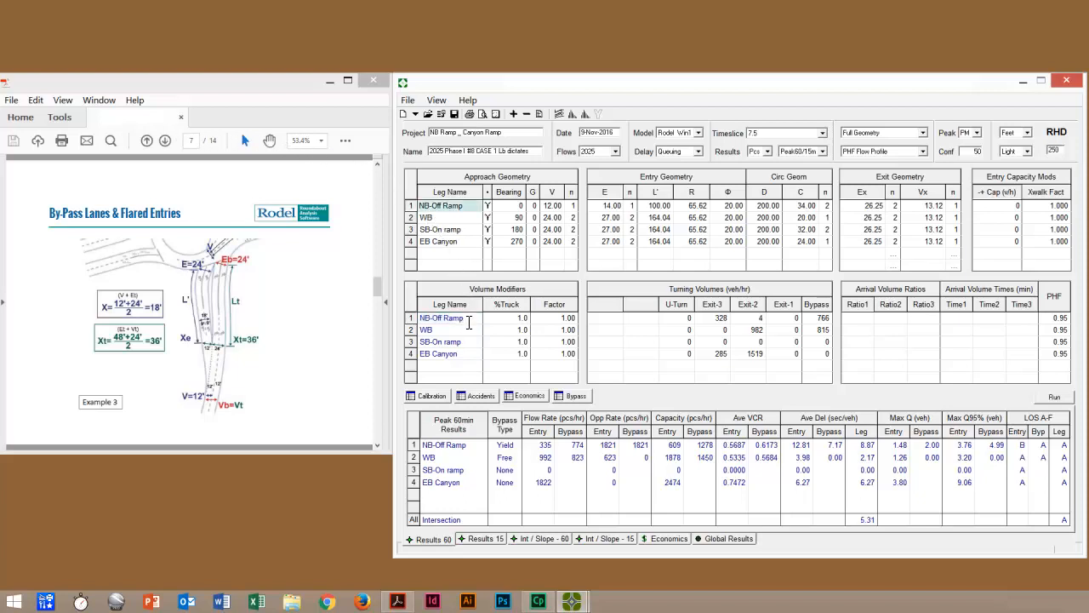
{"action": "double_click", "coordinate": [473, 208]}
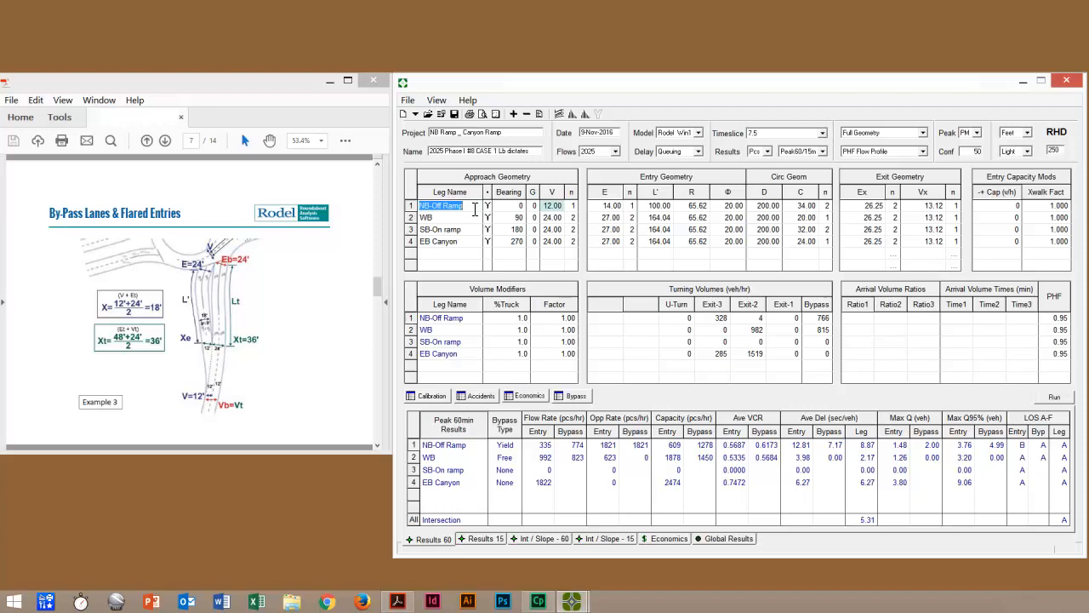
Step: Set NB-Off Ramp's approach width V to 24 with 2 lanes in the approach geometry
{"action": "left_click", "coordinate": [553, 206]}
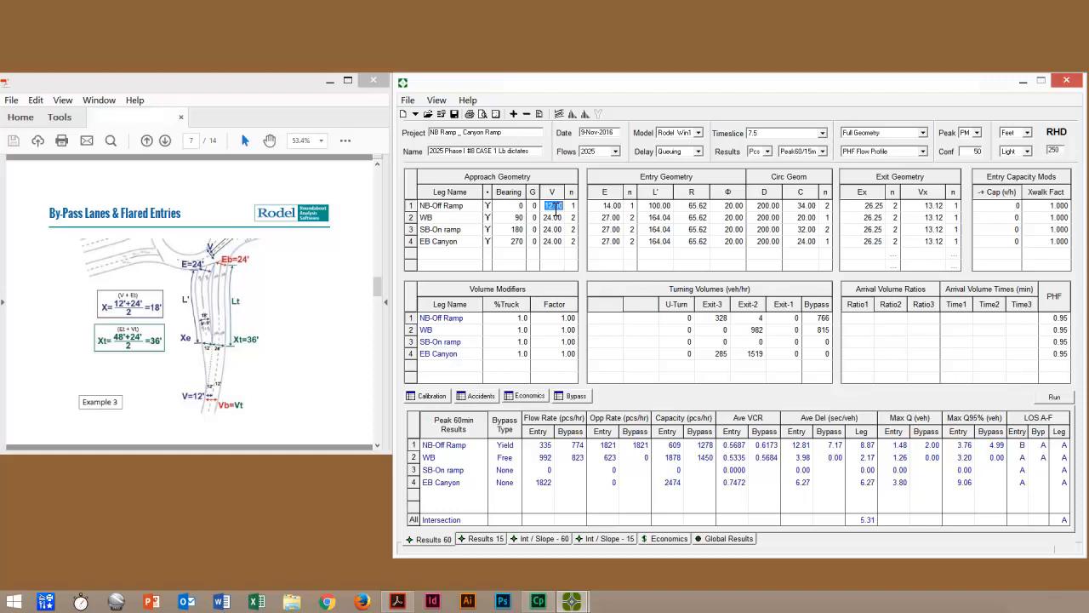
{"action": "left_click", "coordinate": [559, 206]}
{"action": "double_click", "coordinate": [554, 208]}
{"action": "key", "text": "BackSpace"}
{"action": "type", "text": "24"}
{"action": "left_click", "coordinate": [566, 205]}
{"action": "type", "text": "2"}
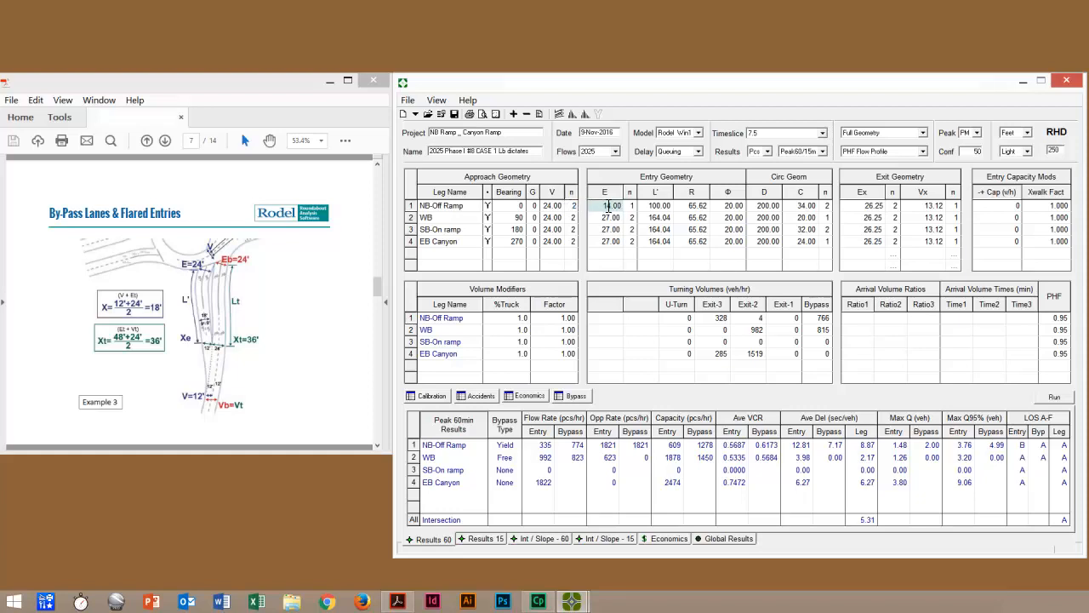
Step: Set NB-Off Ramp's entry width E to 24 with 2 lanes and try to open the bypass geometry
{"action": "left_click", "coordinate": [611, 205]}
{"action": "type", "text": "24"}
{"action": "left_click", "coordinate": [634, 205]}
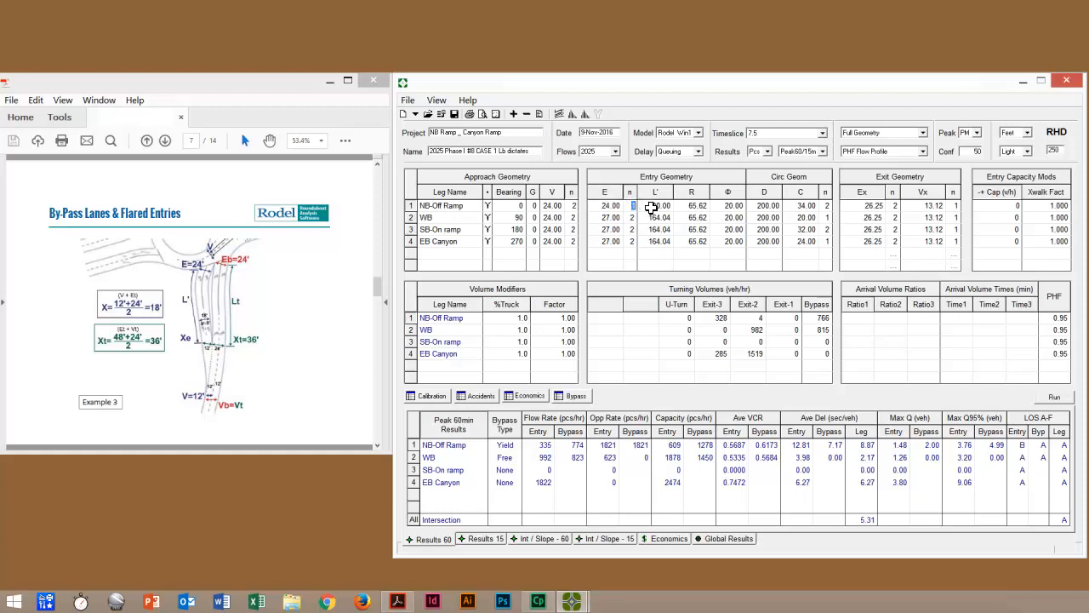
{"action": "type", "text": "2"}
{"action": "left_click", "coordinate": [567, 397]}
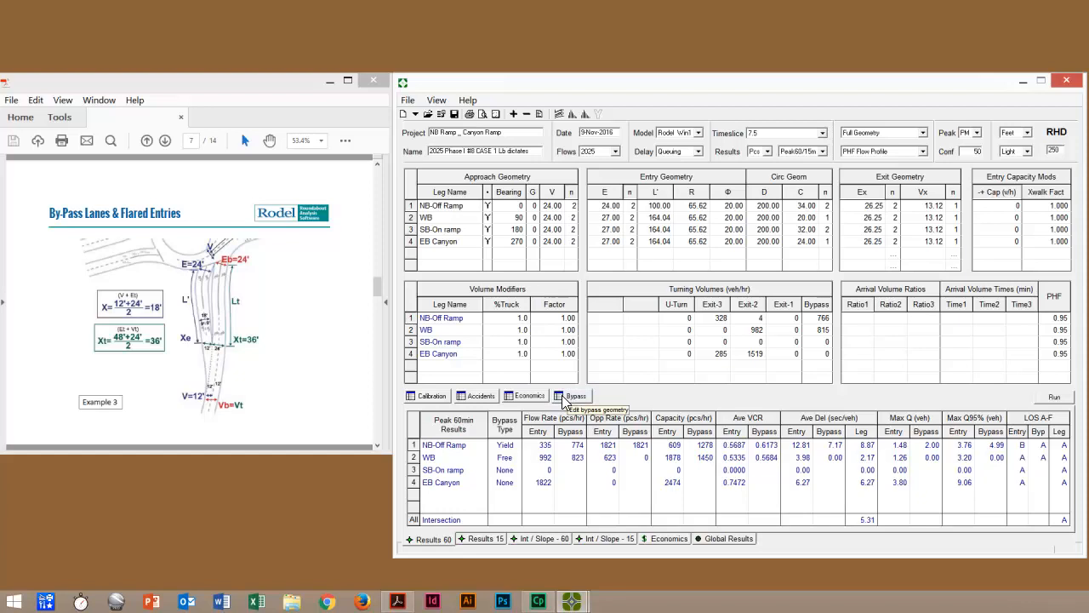
{"action": "left_click", "coordinate": [563, 397]}
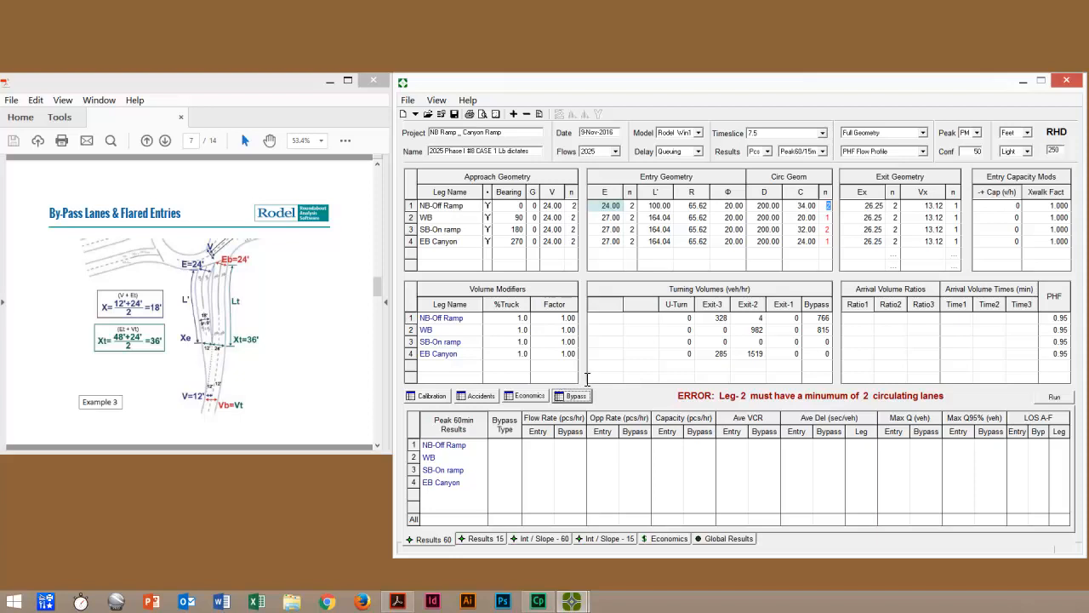
Step: Set WB's circulating width C to 30 with 2 circulating lanes and run the analysis
{"action": "left_click", "coordinate": [612, 206]}
{"action": "double_click", "coordinate": [612, 206]}
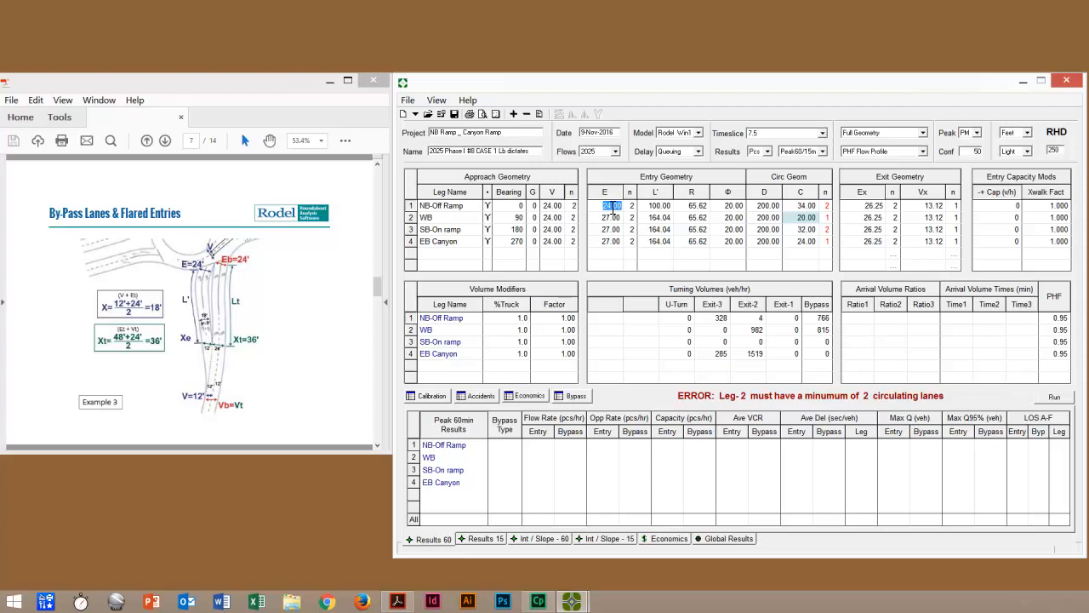
{"action": "double_click", "coordinate": [814, 218]}
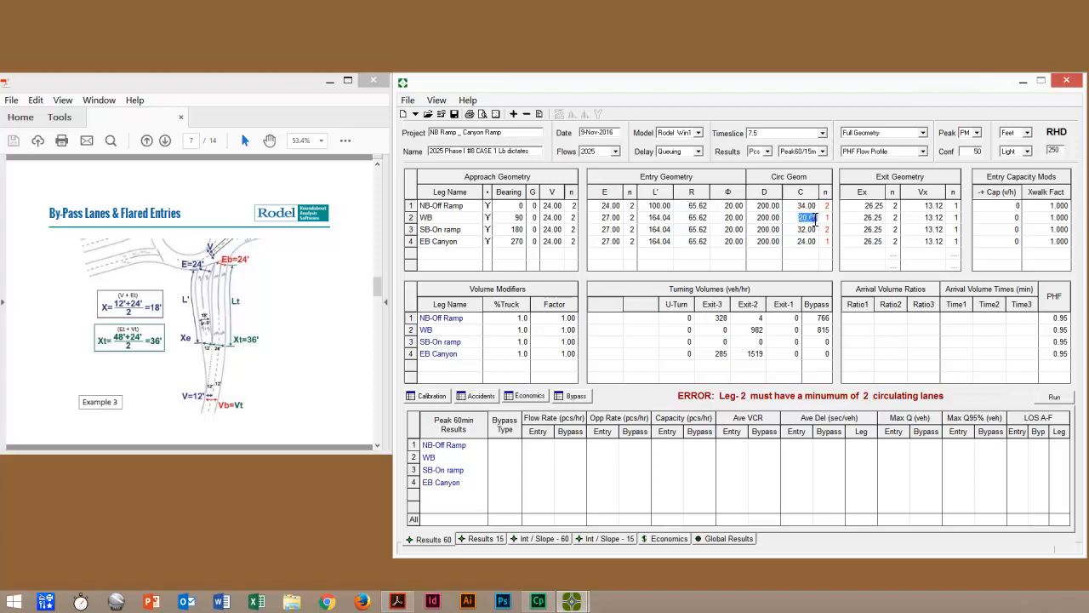
{"action": "type", "text": "30"}
{"action": "key", "text": "Tab"}
{"action": "type", "text": "2"}
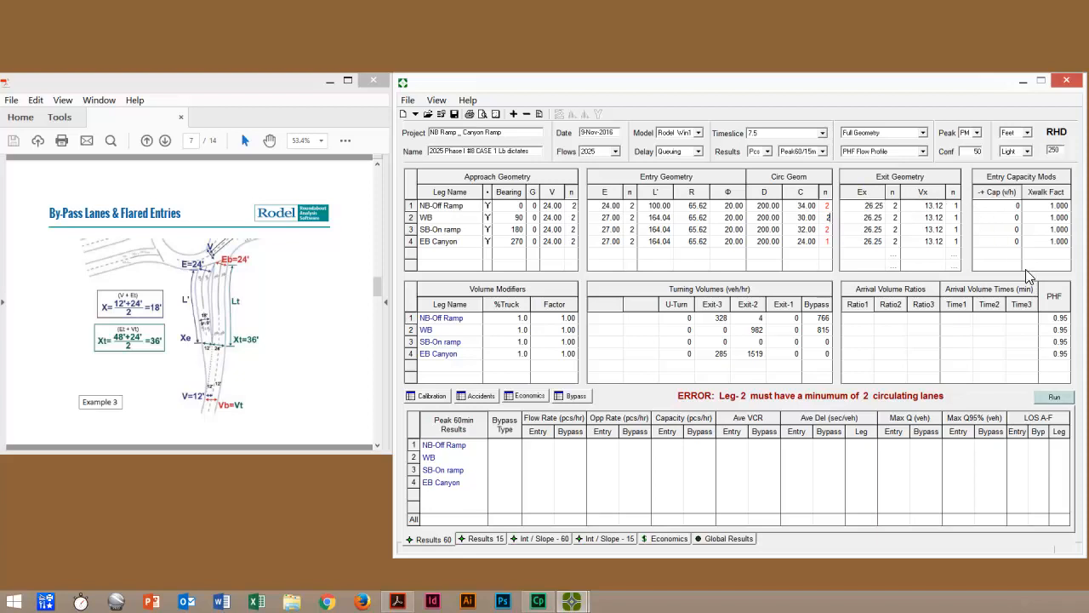
{"action": "left_click", "coordinate": [1054, 397]}
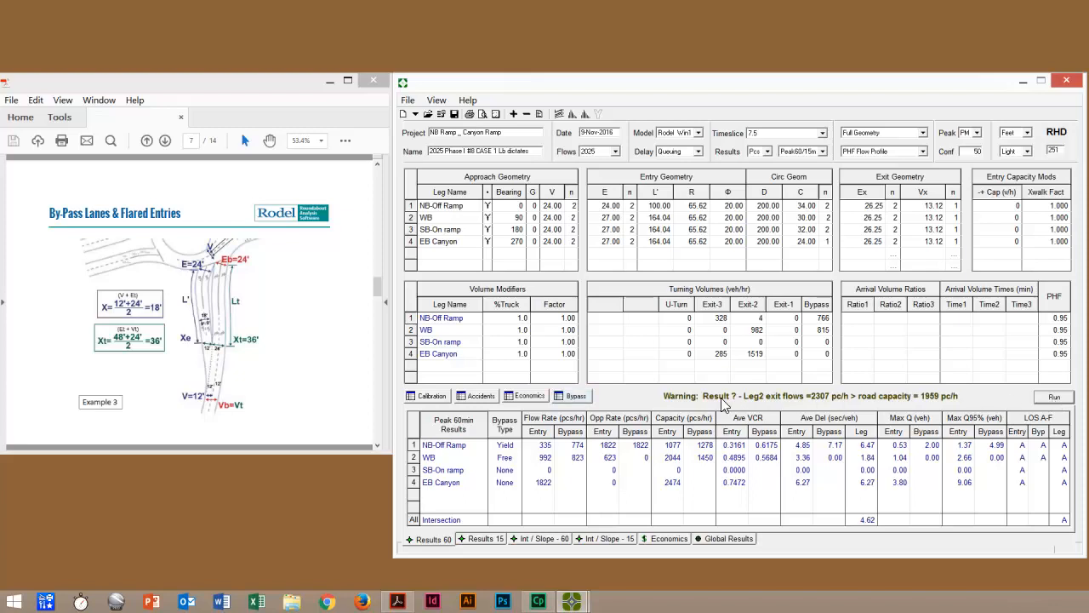
Step: Open the bypass geometry and review NB-Off Ramp's neb, Eb, Vb and Vt values against the Example 3 slide
{"action": "left_click", "coordinate": [575, 396]}
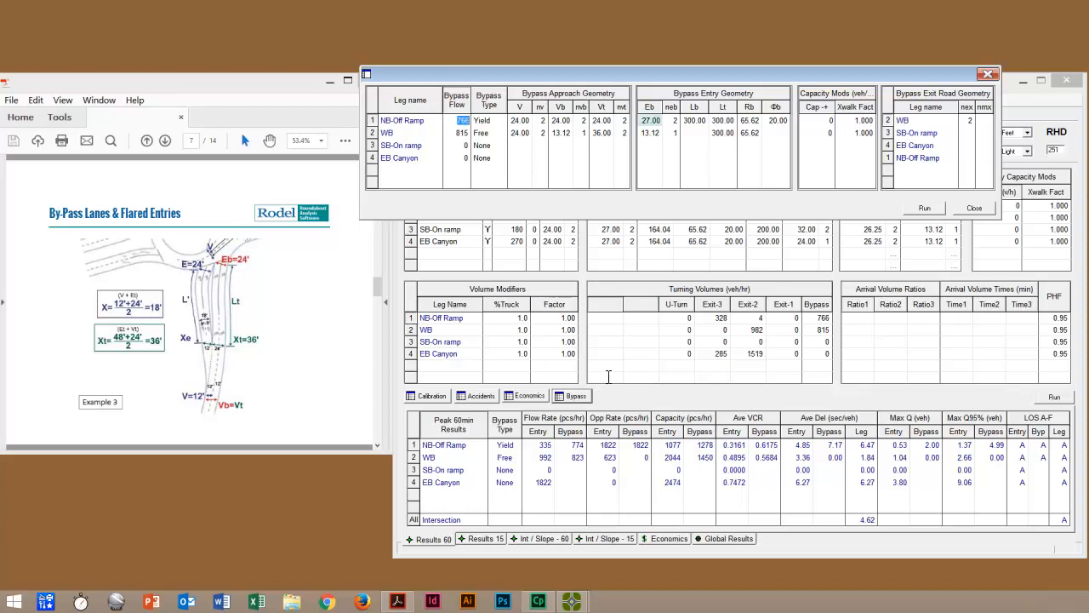
{"action": "left_click", "coordinate": [675, 121]}
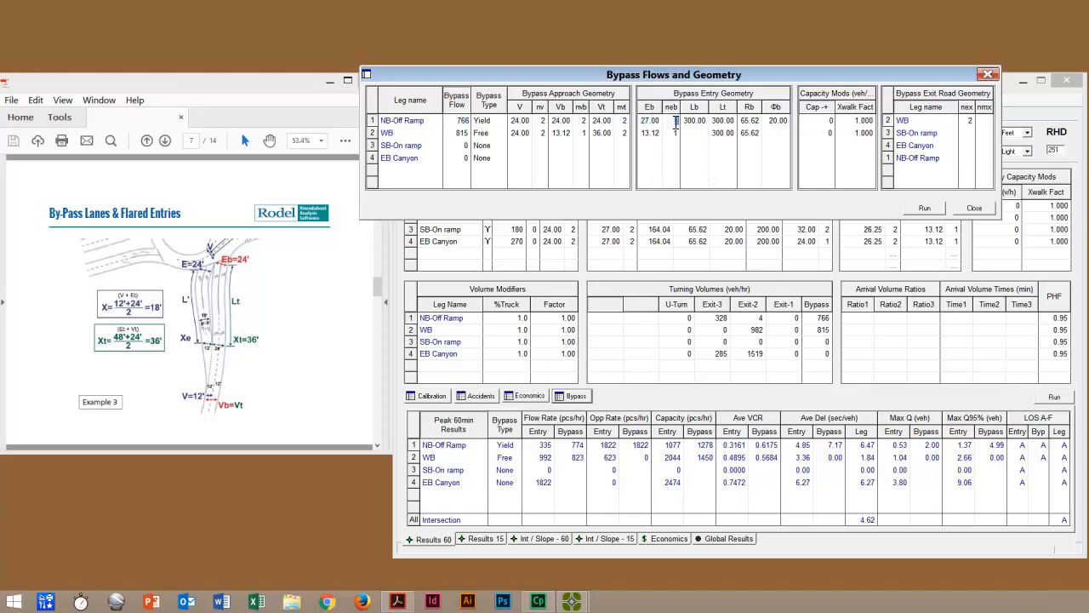
{"action": "left_click", "coordinate": [645, 121]}
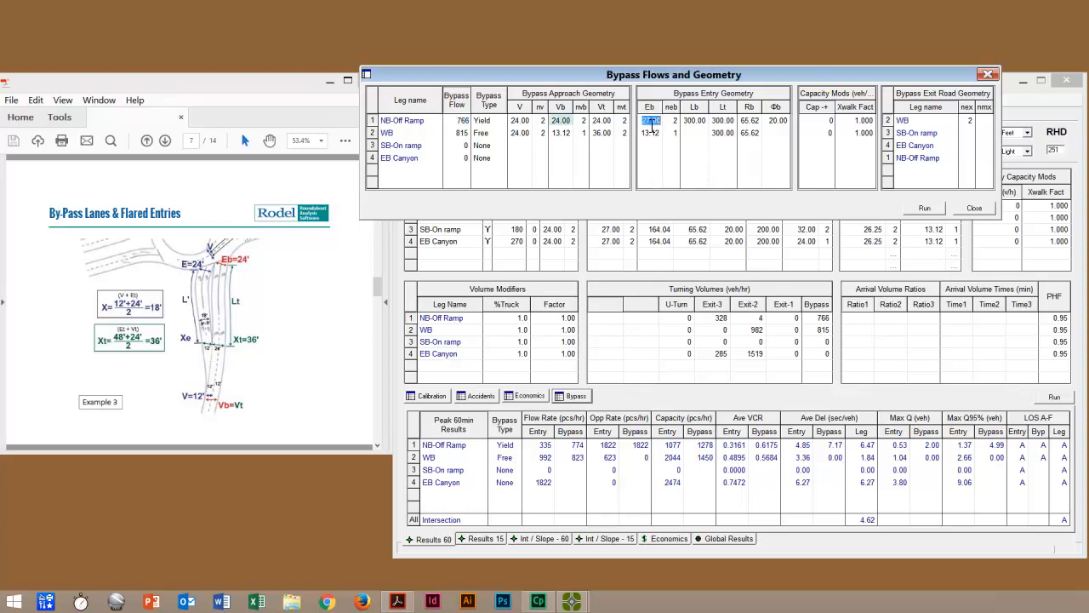
{"action": "left_click", "coordinate": [568, 122]}
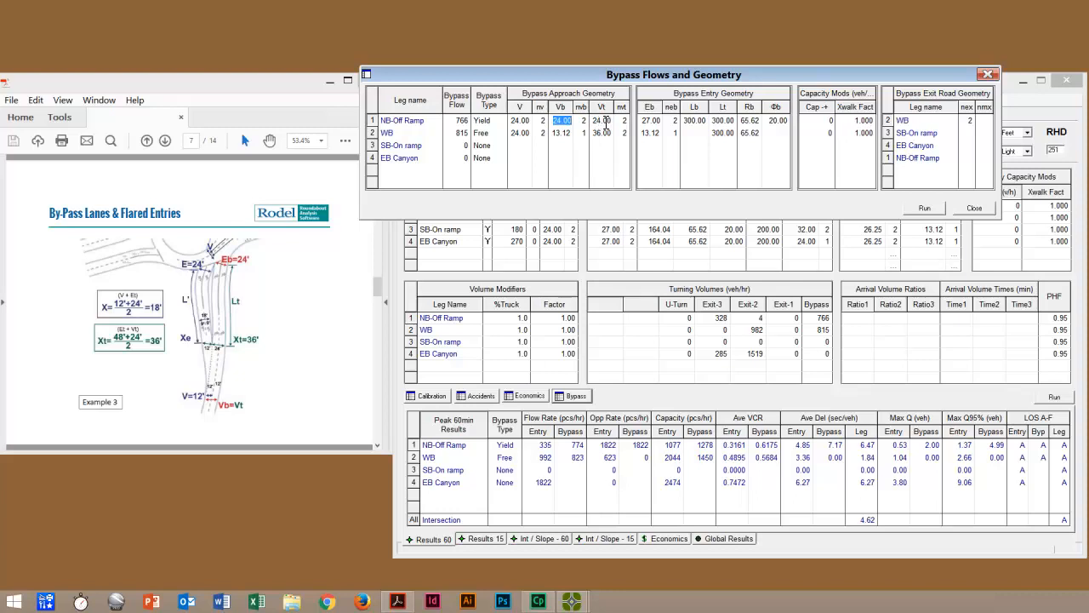
{"action": "left_click", "coordinate": [610, 124]}
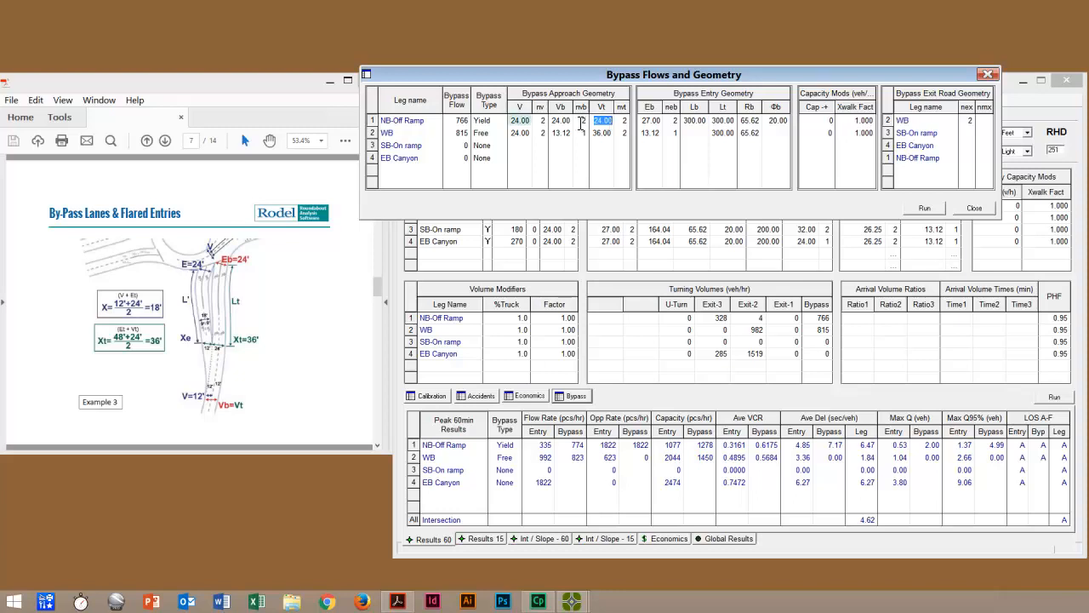
Step: Set NB-Off Ramp's V to 12 and nv to 1 in the bypass approach geometry, run the analysis and close the dialog
{"action": "left_click", "coordinate": [529, 123]}
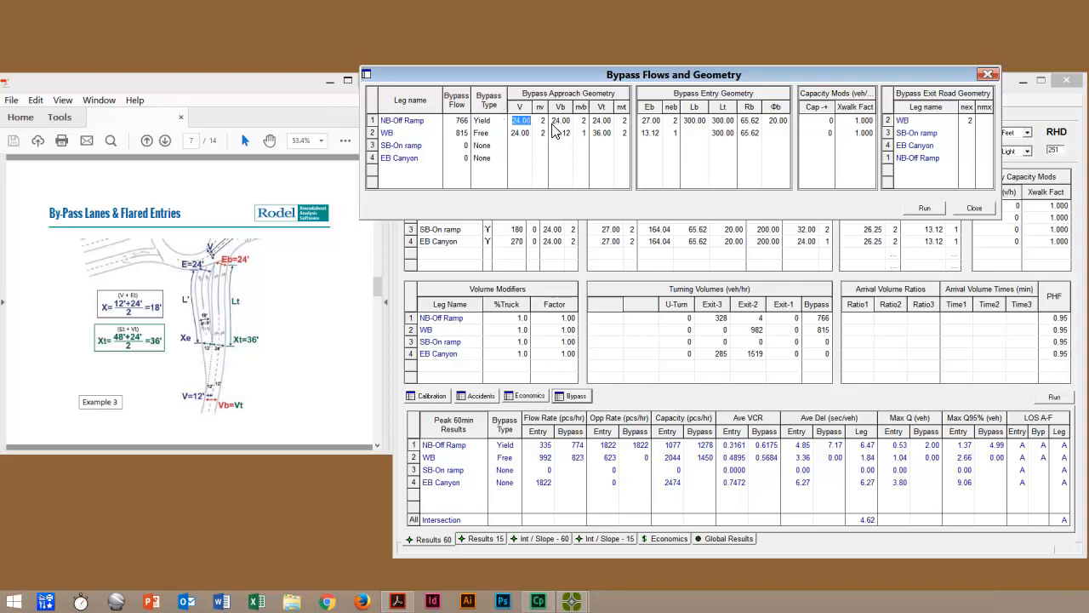
{"action": "type", "text": "12"}
{"action": "left_click", "coordinate": [544, 124]}
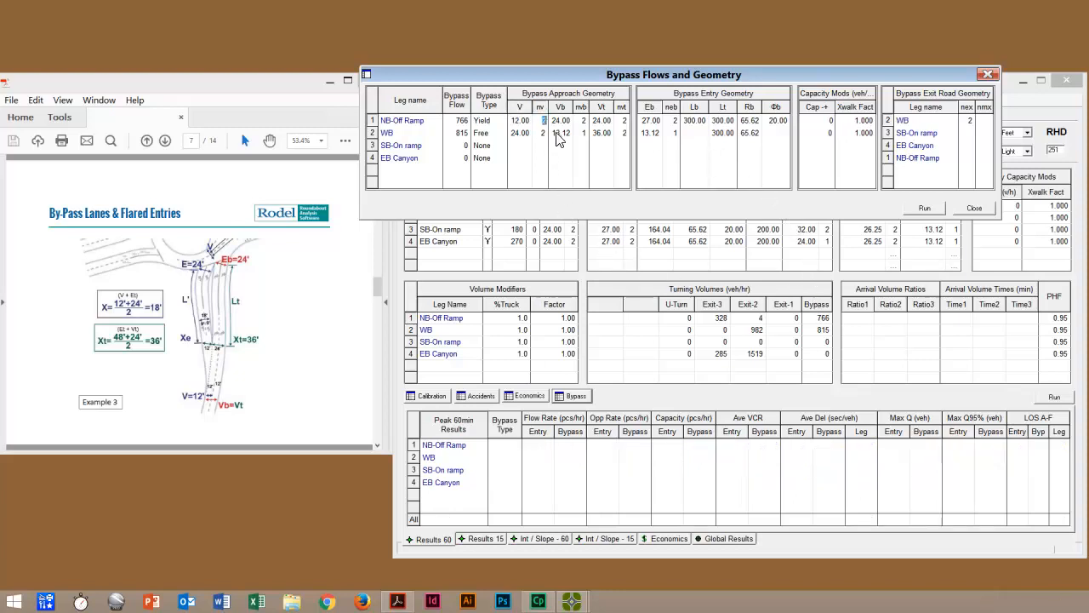
{"action": "type", "text": "1"}
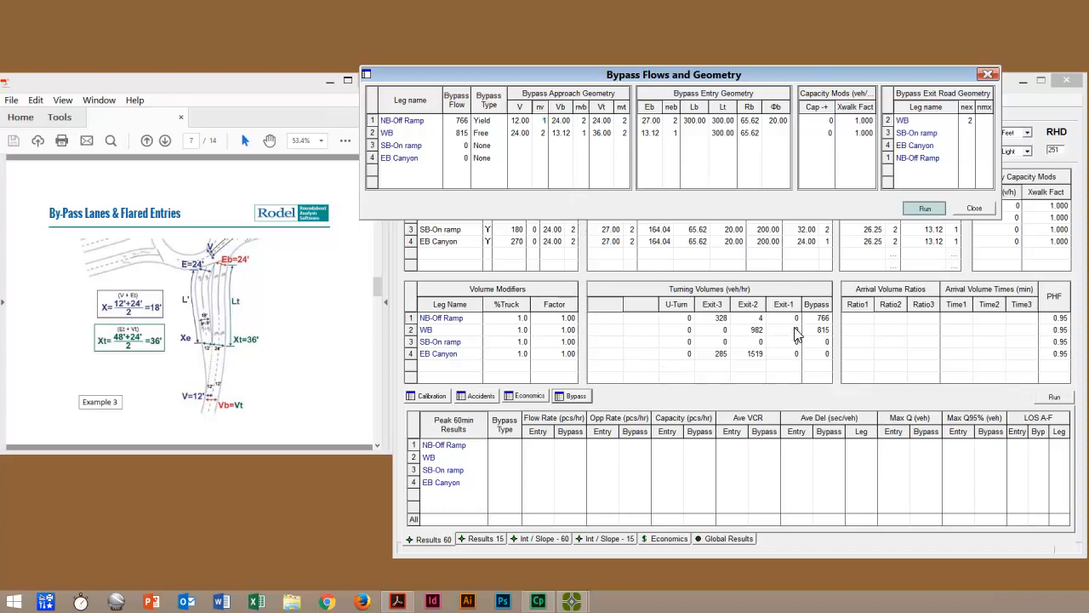
{"action": "left_click", "coordinate": [929, 208]}
{"action": "left_click", "coordinate": [975, 209]}
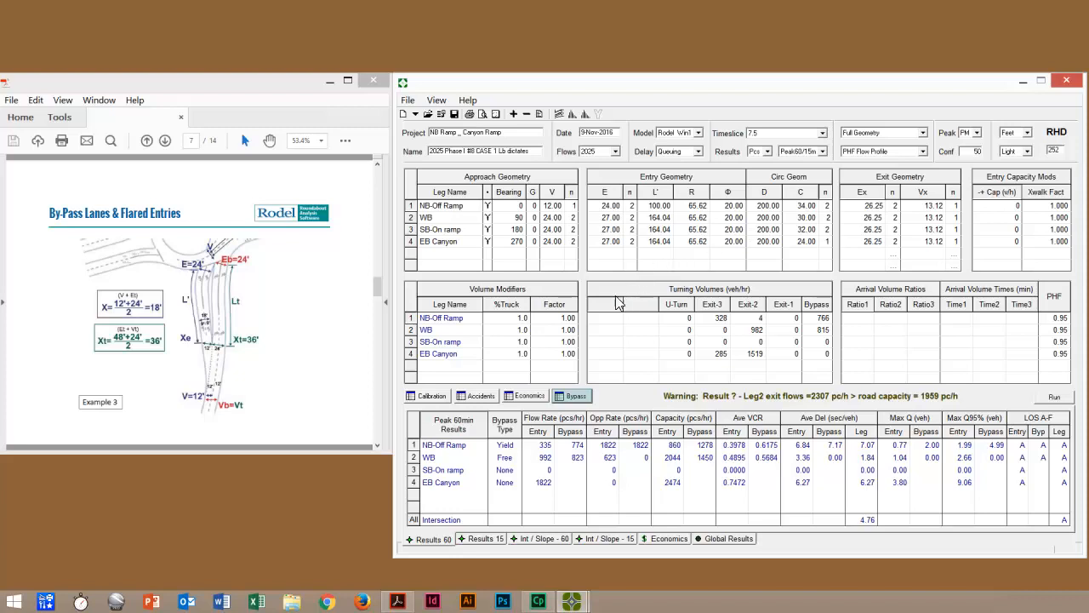
Step: Reopen the bypass geometry, set NB-Off Ramp's bypass entry width Eb to 24 and run the analysis
{"action": "left_click", "coordinate": [576, 397]}
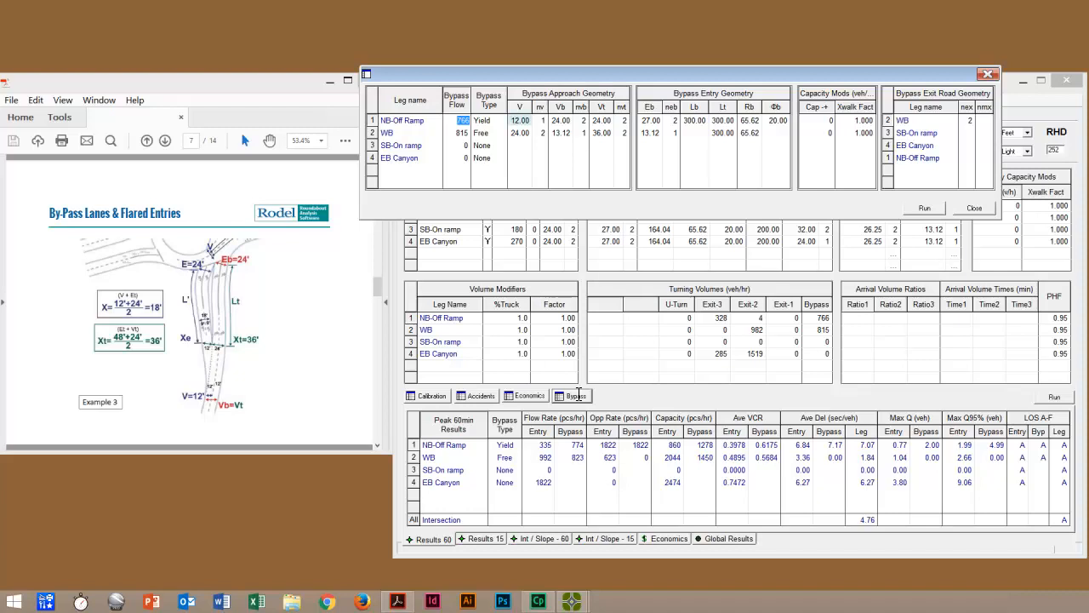
{"action": "left_click", "coordinate": [520, 121]}
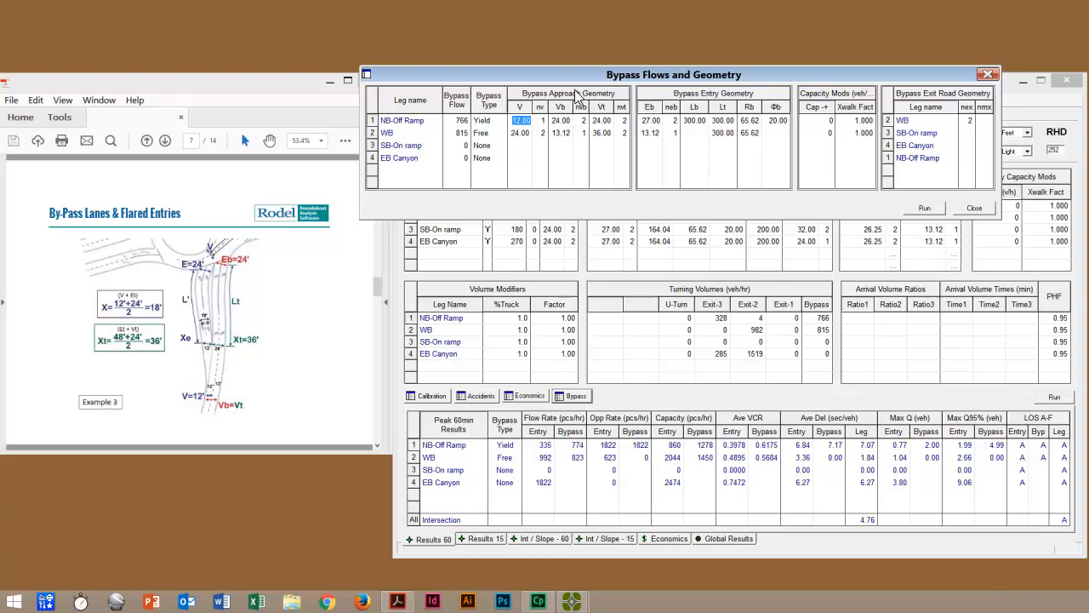
{"action": "left_click_drag", "start_coordinate": [576, 82], "coordinate": [604, 230]}
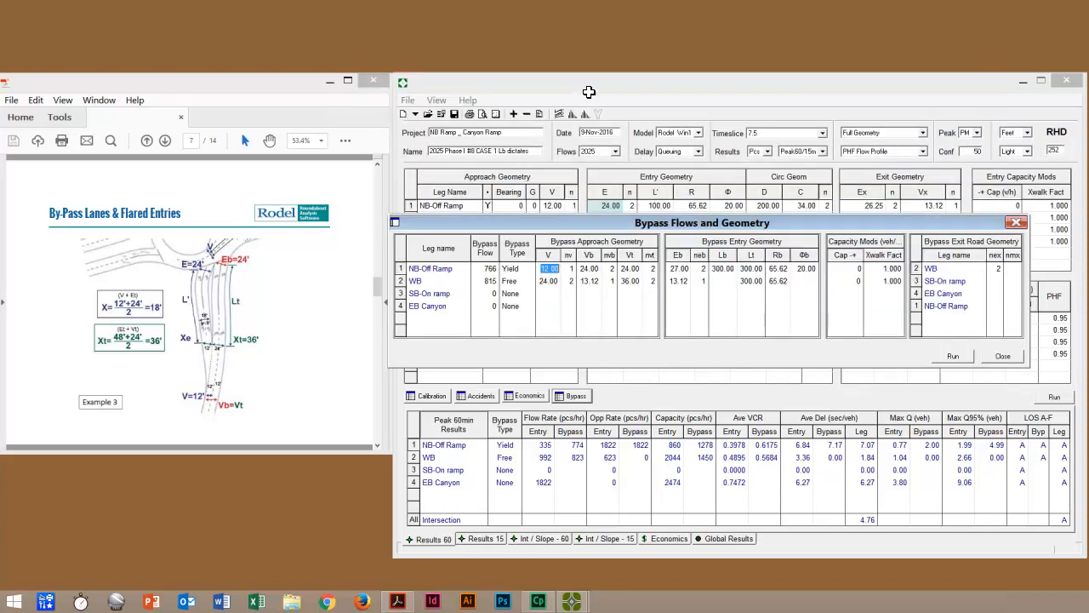
{"action": "left_click", "coordinate": [611, 211]}
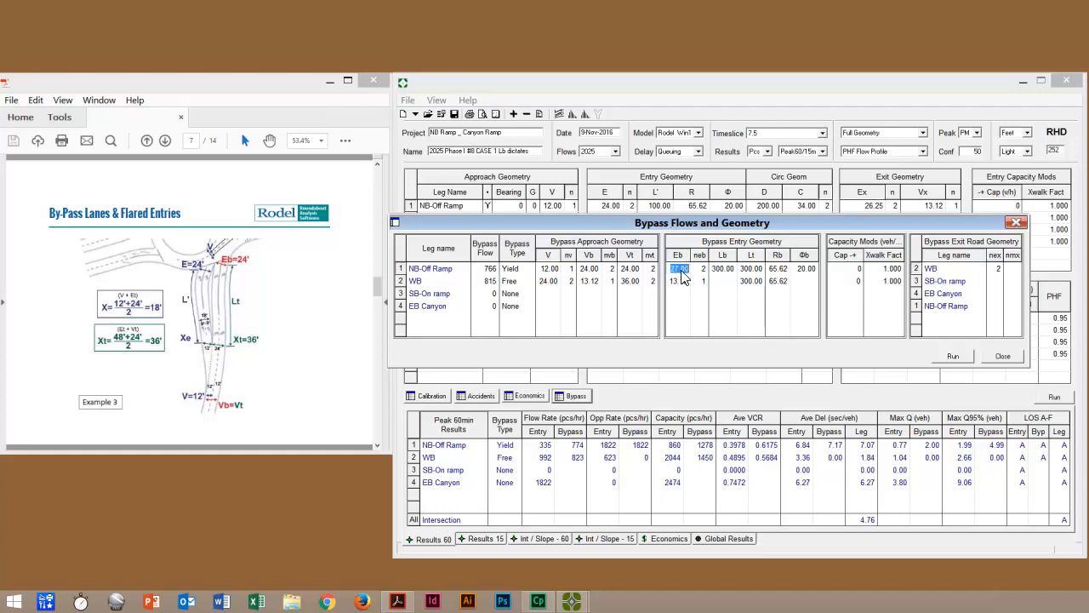
{"action": "type", "text": "24"}
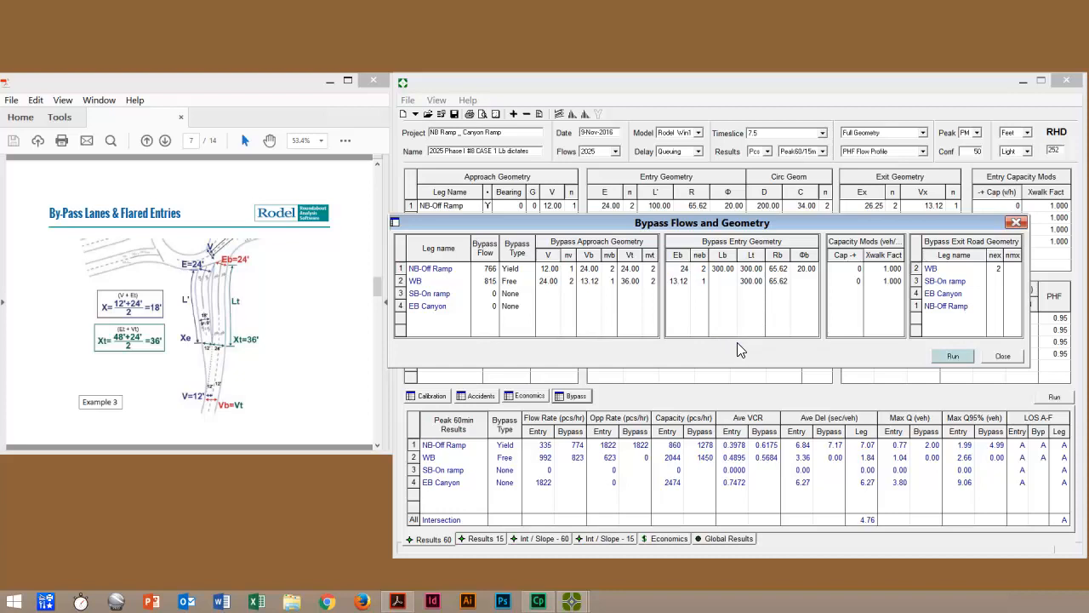
{"action": "left_click", "coordinate": [960, 354]}
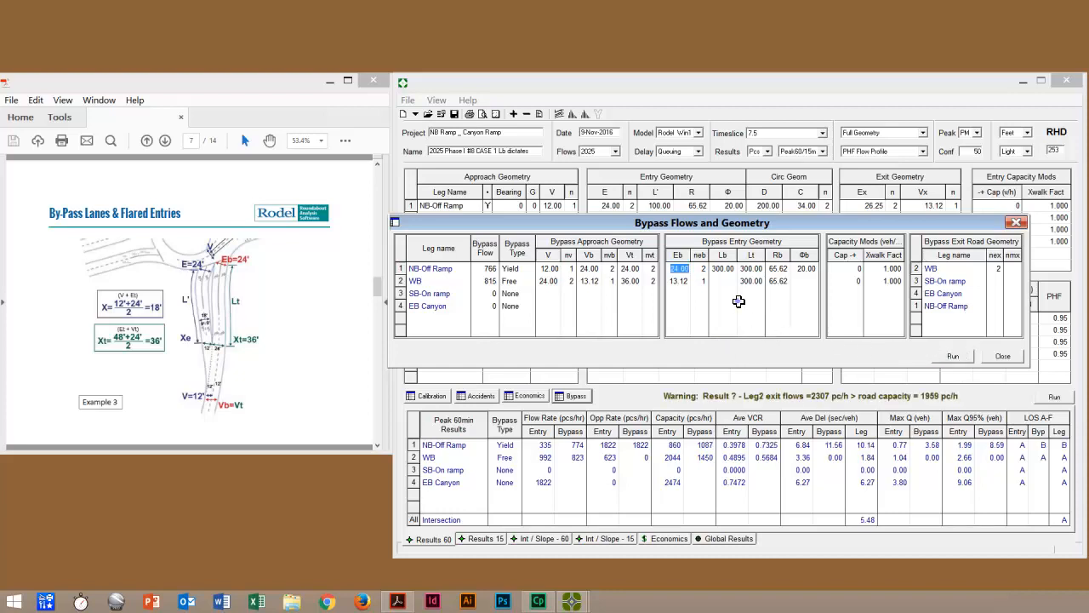
Step: Set NB-Off Ramp's bypass entry width Eb to 27, rerun the analysis and move the dialog clear of the results
{"action": "type", "text": "27"}
{"action": "left_click", "coordinate": [953, 356]}
{"action": "left_click_drag", "start_coordinate": [772, 223], "coordinate": [773, 177]}
Step: Review NB-Off Ramp's bypass flare lengths Lt and Lb, moving the dialog to compare them with the main entry geometry
{"action": "left_click", "coordinate": [755, 223]}
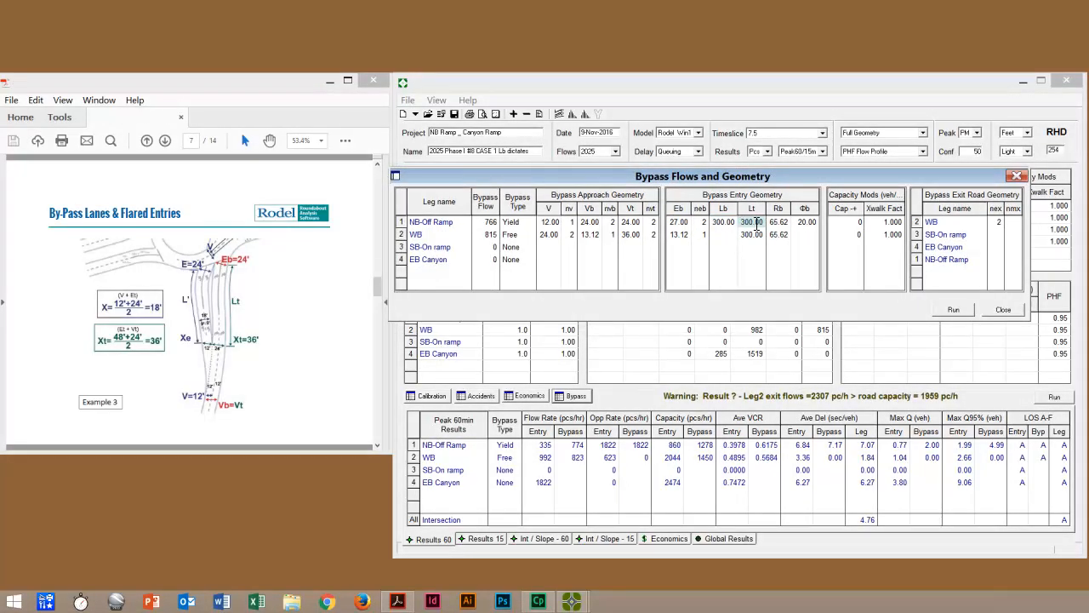
{"action": "left_click", "coordinate": [758, 223]}
{"action": "left_click", "coordinate": [724, 225]}
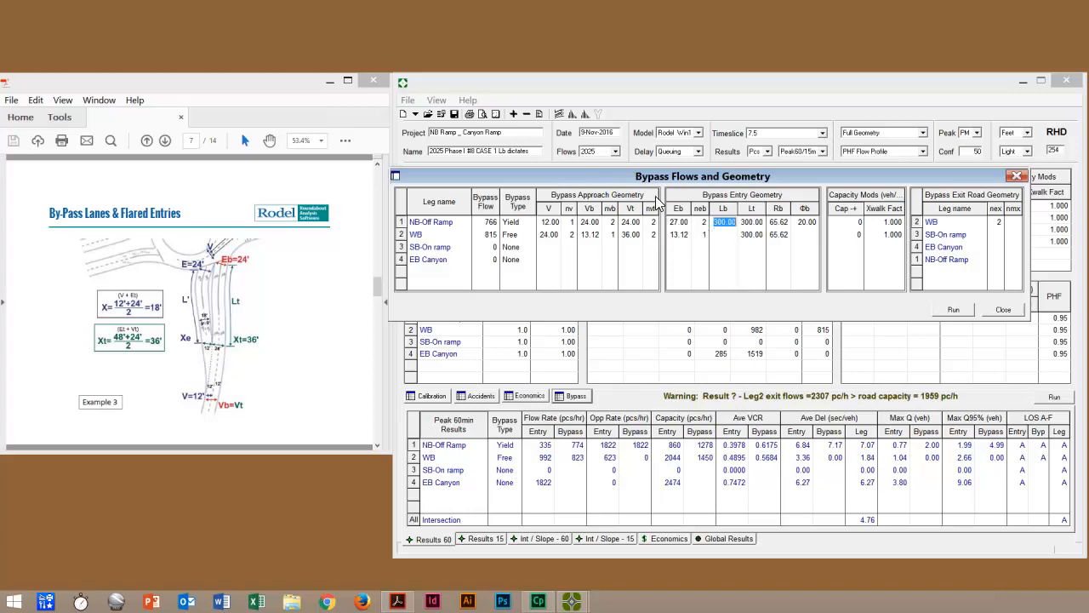
{"action": "left_click_drag", "start_coordinate": [653, 182], "coordinate": [675, 291]}
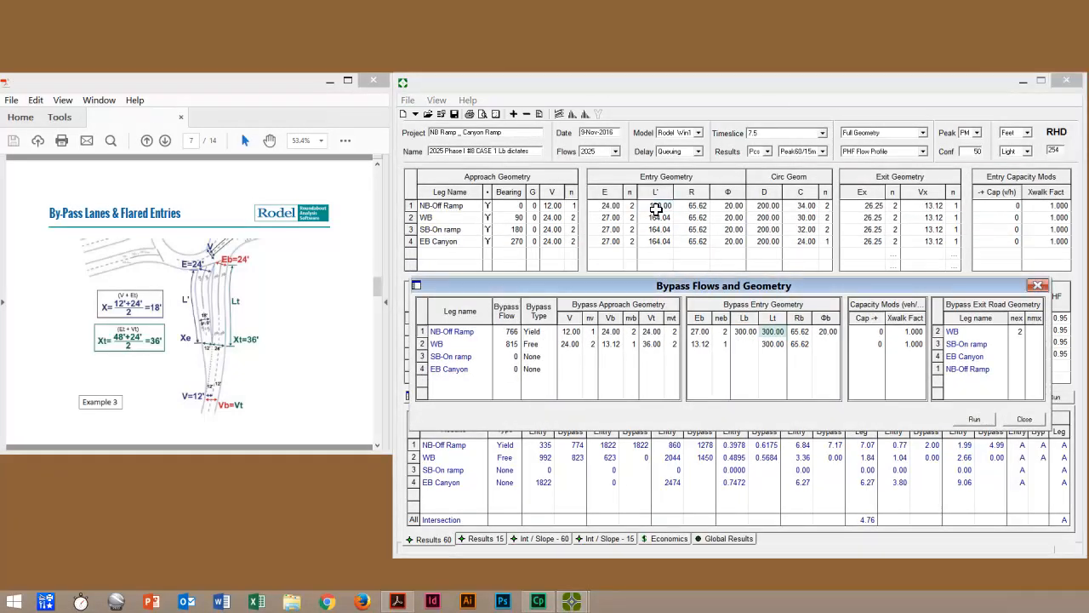
{"action": "left_click", "coordinate": [774, 334]}
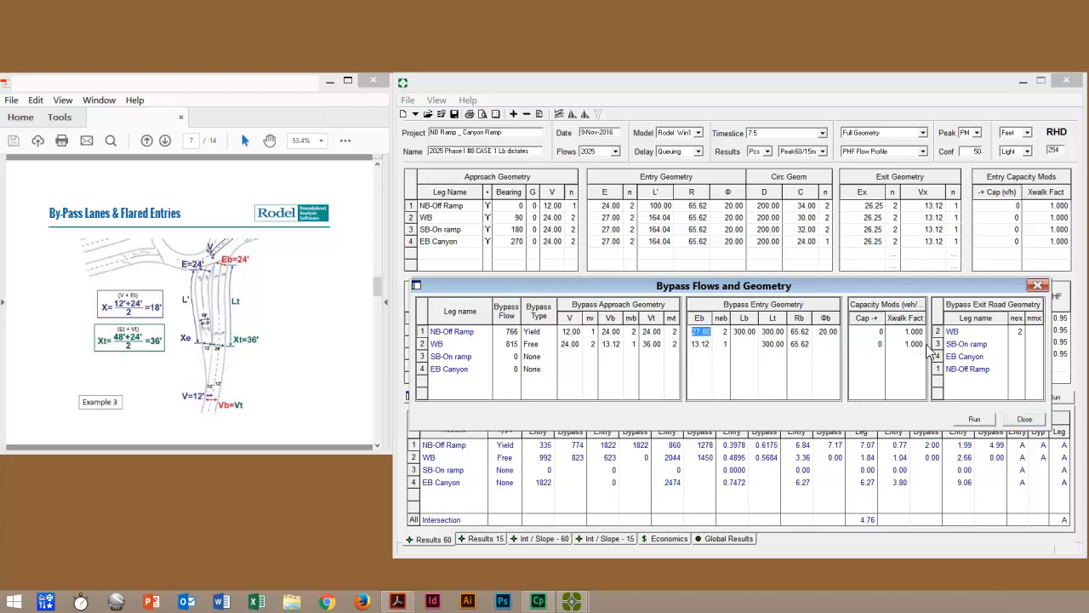
Step: Close the bypass geometry and advance the reference slides to page 8
{"action": "left_click", "coordinate": [1032, 419]}
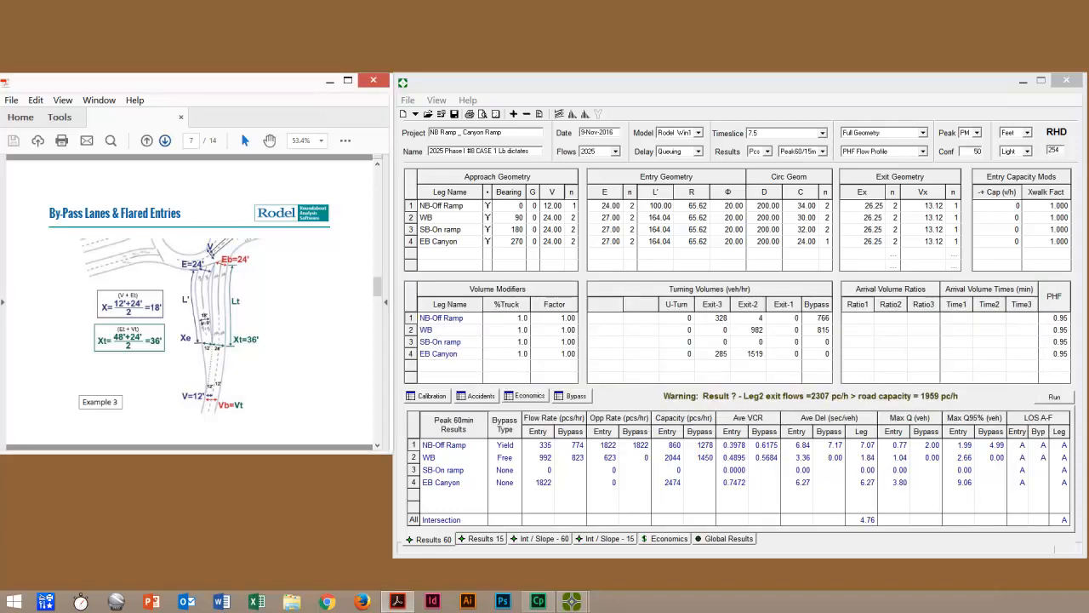
{"action": "left_click", "coordinate": [165, 141]}
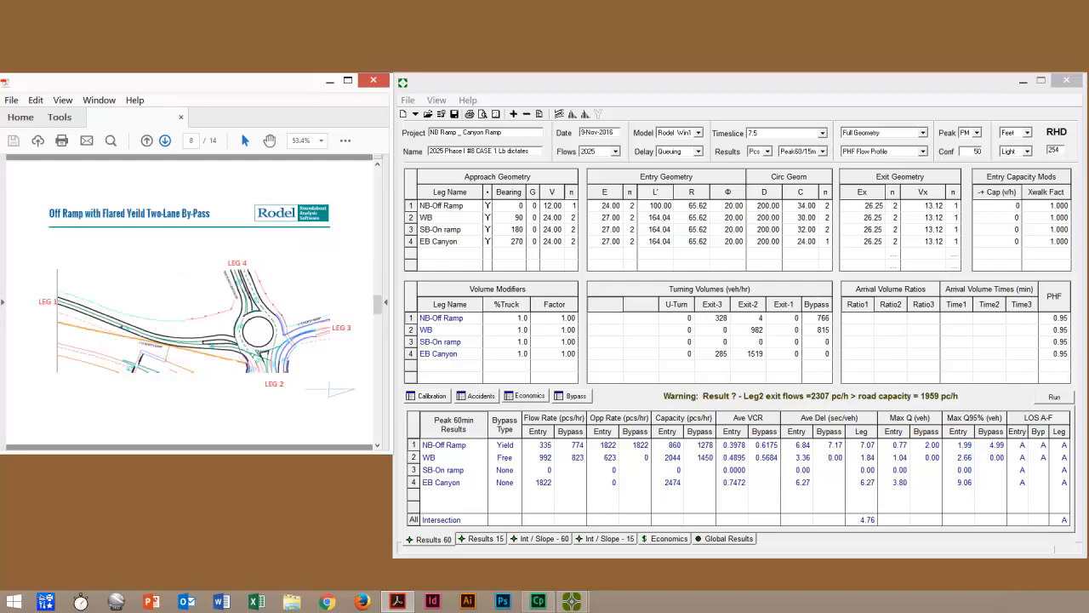